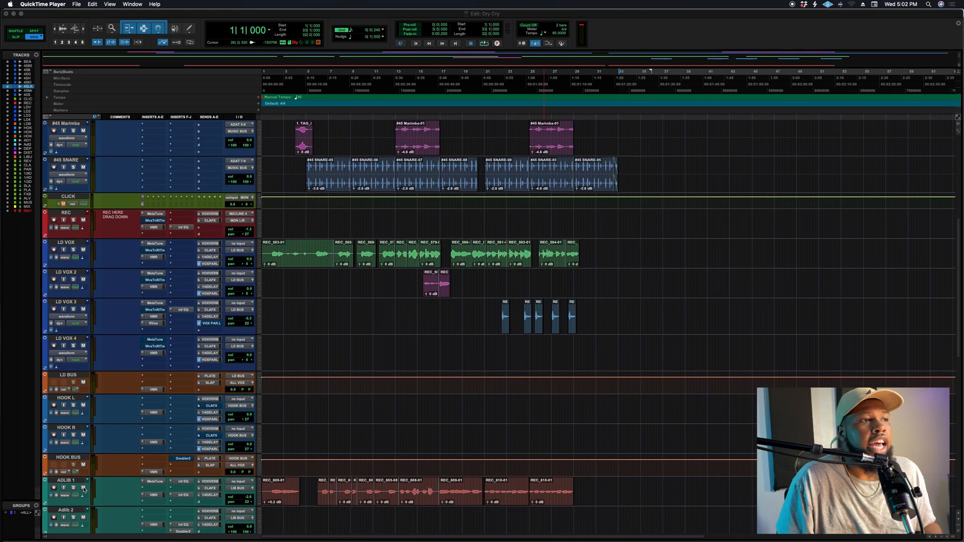
Mute the ADLIB 1 track and all of the clips on it
{"action": "left_click", "coordinate": [84, 488]}
{"action": "left_click", "coordinate": [551, 493]}
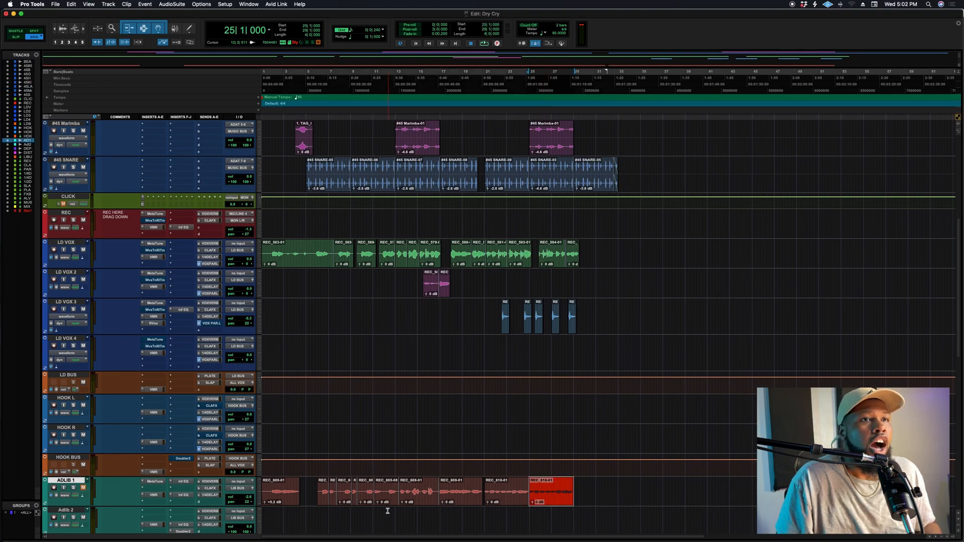
{"action": "left_click", "coordinate": [288, 500], "text": "shift"}
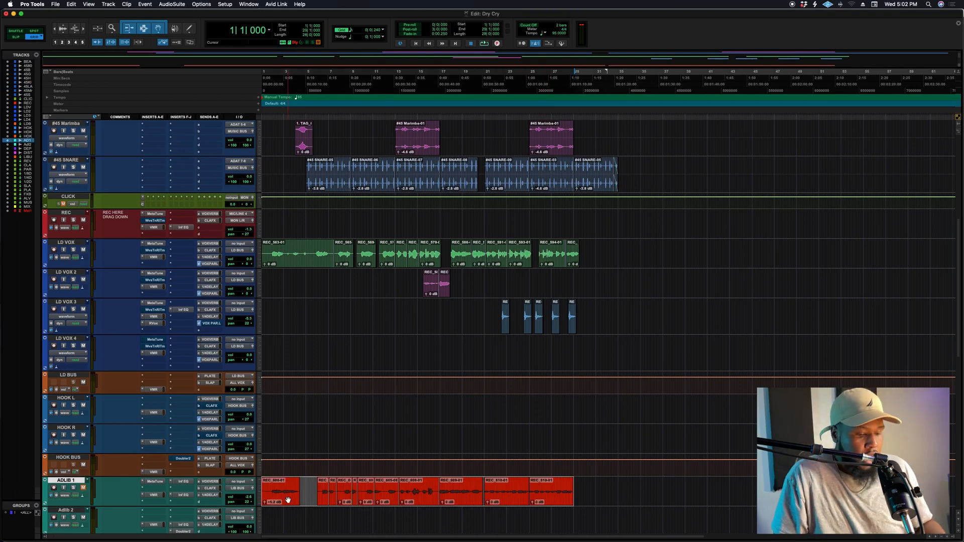
{"action": "key", "text": "super+m"}
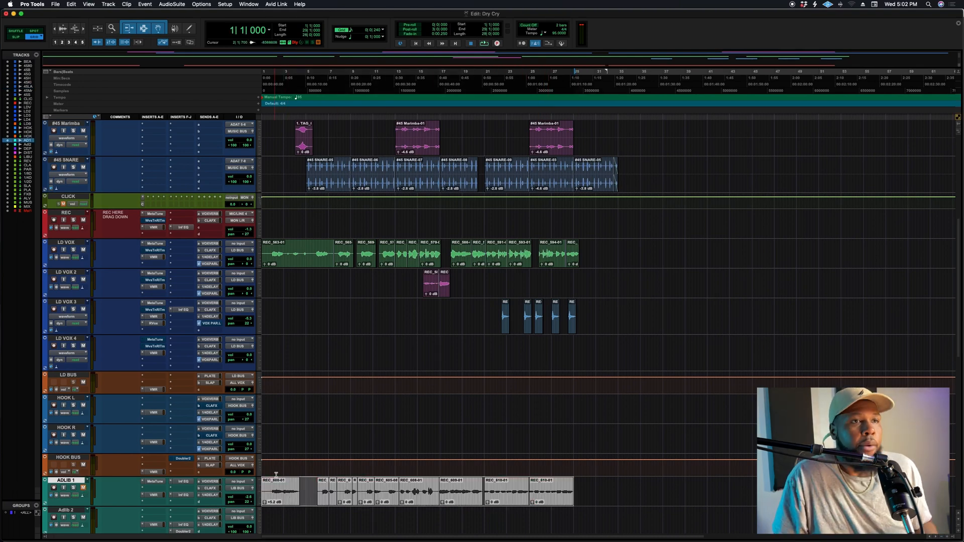
Play the LD VOX lead vocal from around bar 5 to hear it before processing
{"action": "left_click", "coordinate": [313, 246]}
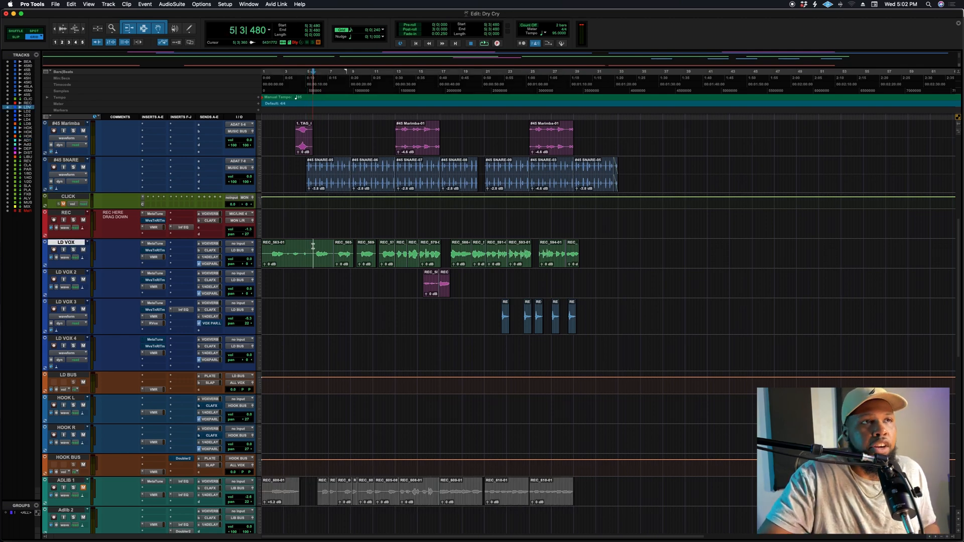
{"action": "key", "text": "space"}
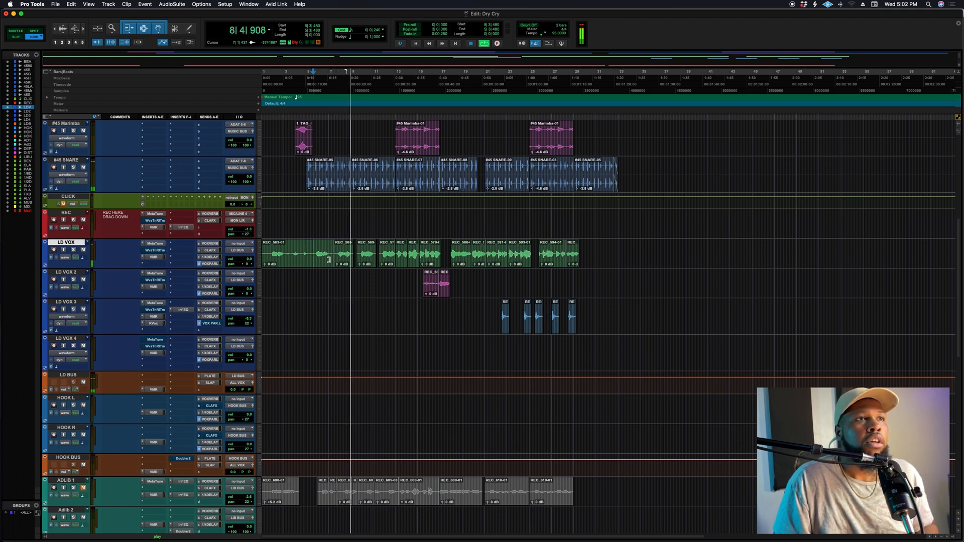
{"action": "key", "text": "space"}
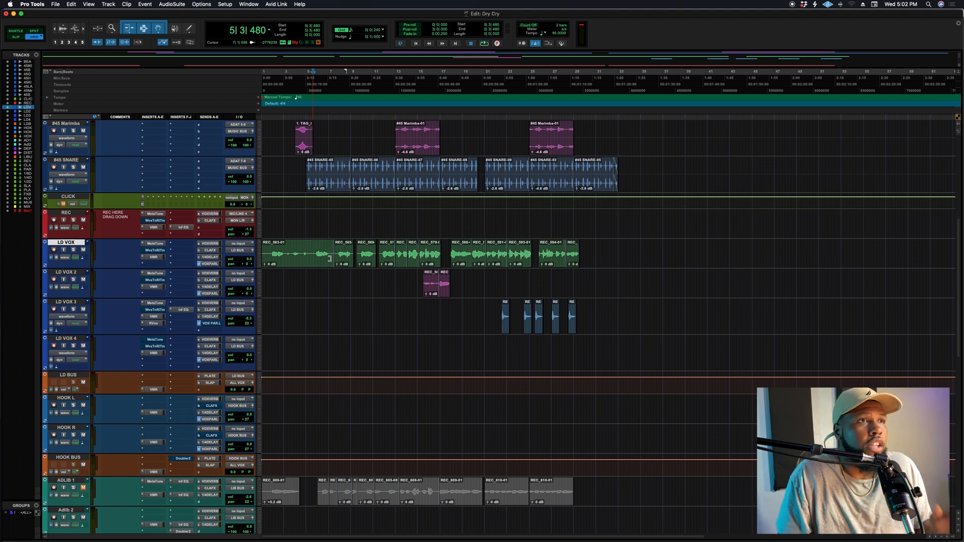
Separate the last phrase of the first LD VOX clip and select it together with the clip that follows
{"action": "left_click_drag", "start_coordinate": [316, 250], "coordinate": [334, 251]}
{"action": "key", "text": "super+e"}
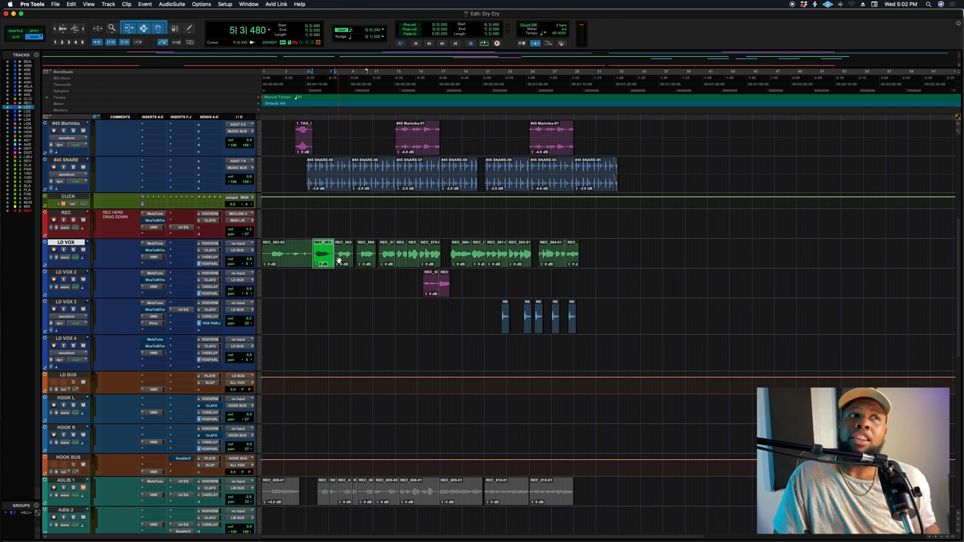
{"action": "left_click", "coordinate": [340, 260], "text": "shift"}
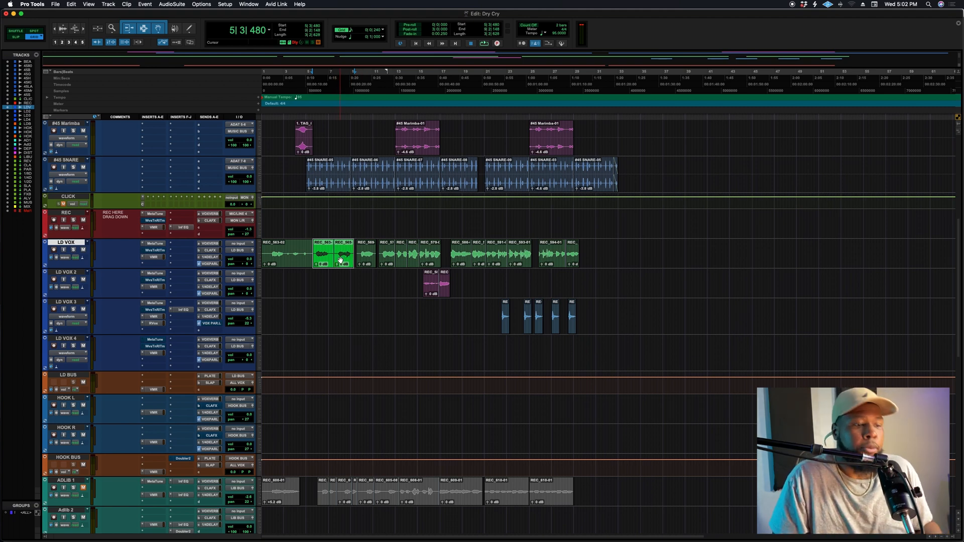
{"action": "key", "text": "t"}
{"action": "key", "text": "t"}
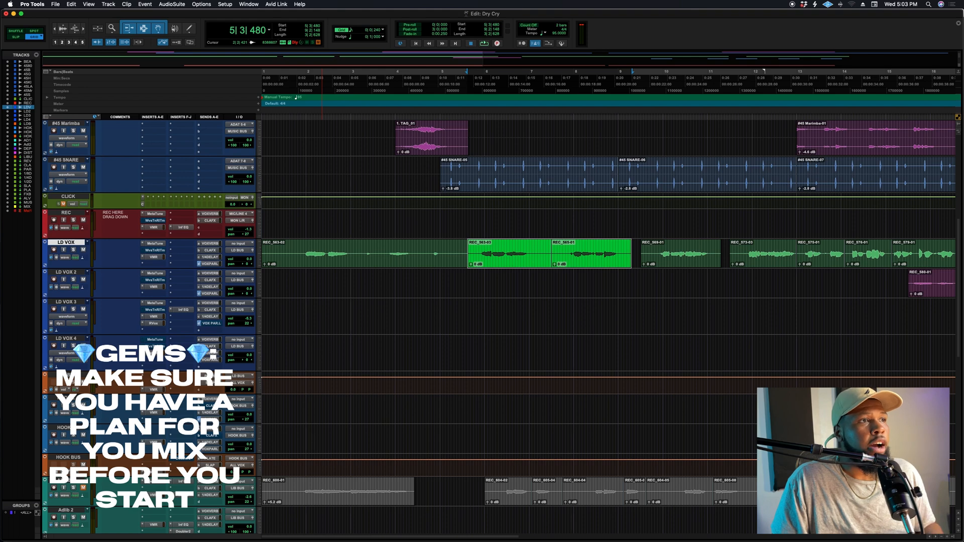
Insert the Nectar 3 plug-in in the first insert slot of the LD BUS track
{"action": "left_click", "coordinate": [143, 376]}
{"action": "mouse_move", "coordinate": [168, 376]}
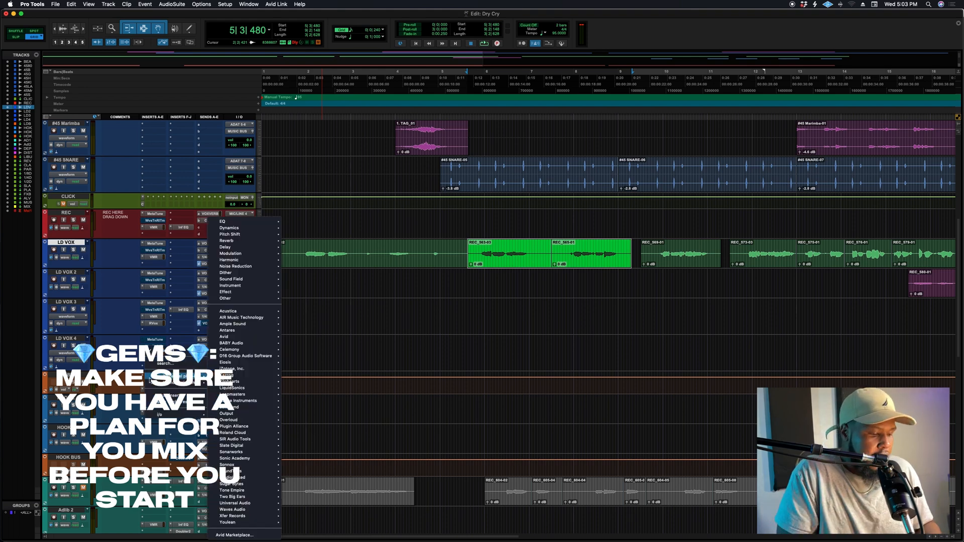
{"action": "type", "text": "ne"}
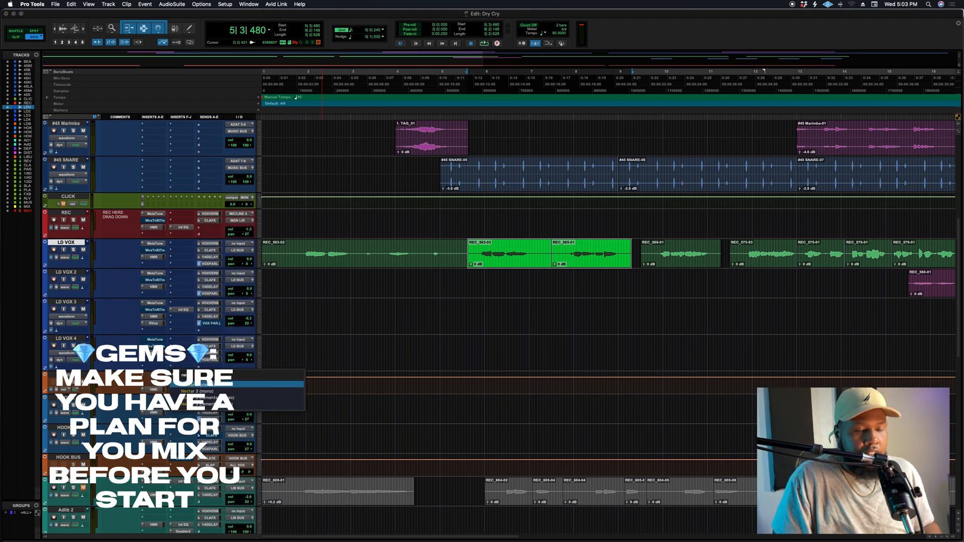
{"action": "key", "text": "Down"}
{"action": "key", "text": "Down"}
{"action": "key", "text": "Up"}
{"action": "key", "text": "Up"}
{"action": "key", "text": "Return"}
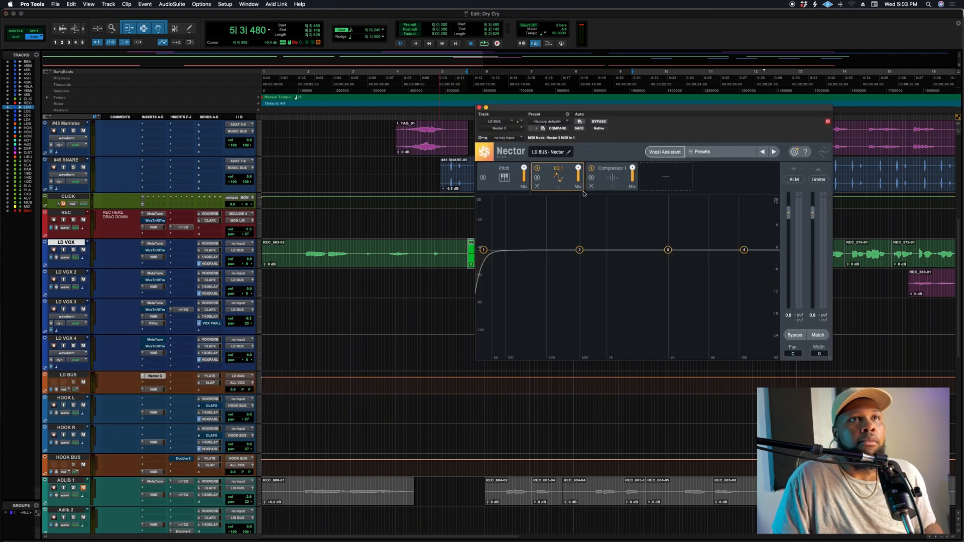
Remove the Compressor 1 module from the Nectar chain and add a De-Esser ahead of EQ 1
{"action": "left_click", "coordinate": [592, 186]}
{"action": "left_click", "coordinate": [592, 184]}
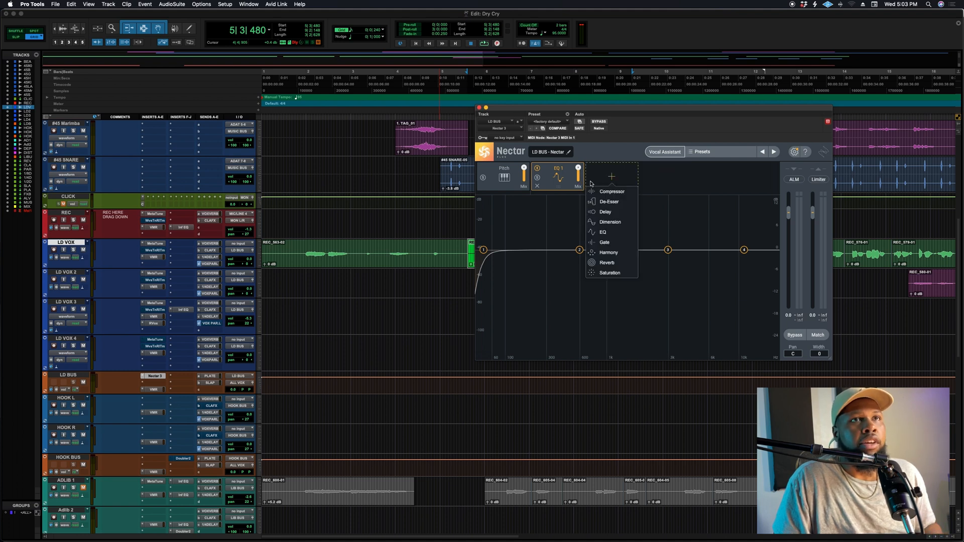
{"action": "left_click", "coordinate": [617, 203]}
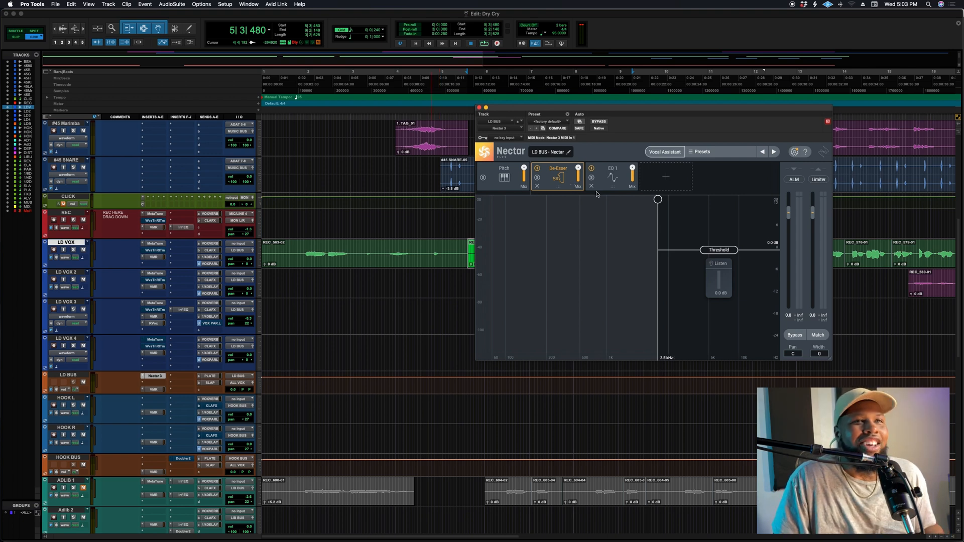
Set the De-Esser frequency to about 4.5 kHz and its threshold to about -12.1 dB while auditioning the vocal
{"action": "key", "text": "space"}
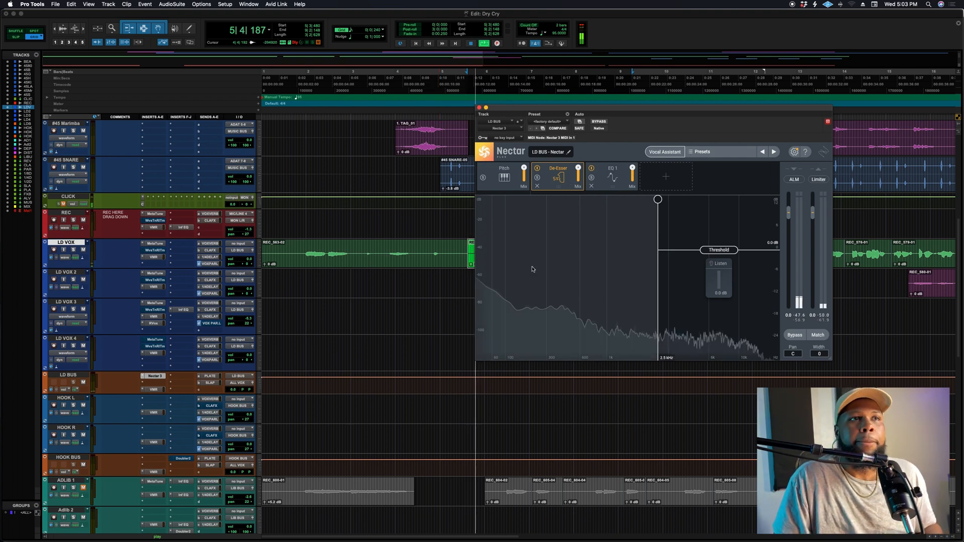
{"action": "left_click_drag", "start_coordinate": [658, 199], "coordinate": [684, 199]}
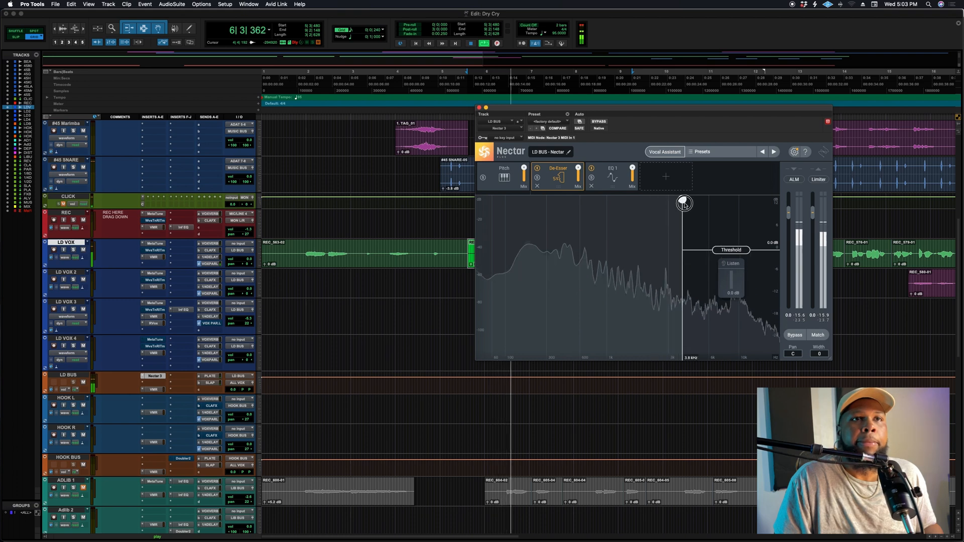
{"action": "key", "text": "space"}
{"action": "left_click_drag", "start_coordinate": [727, 250], "coordinate": [727, 287]}
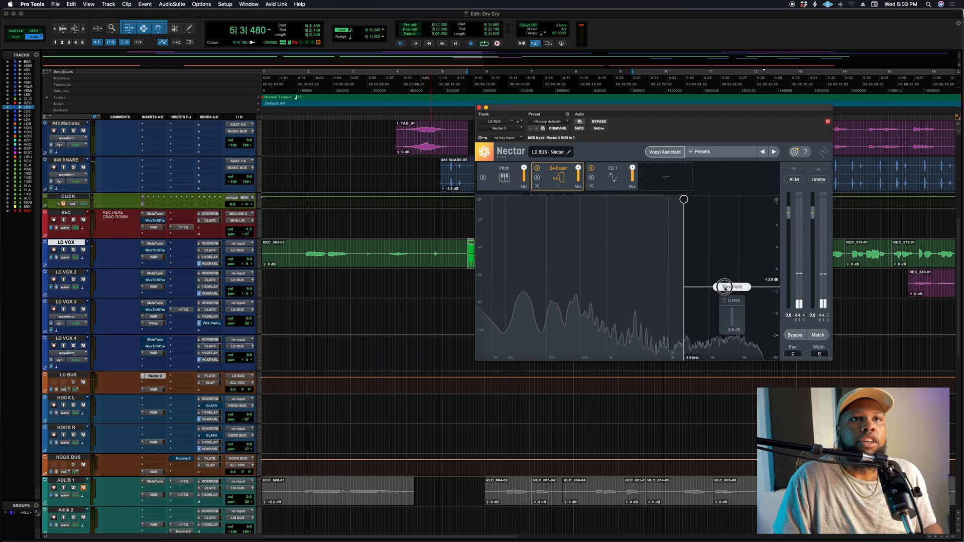
{"action": "key", "text": "space"}
{"action": "left_click_drag", "start_coordinate": [684, 200], "coordinate": [692, 200]}
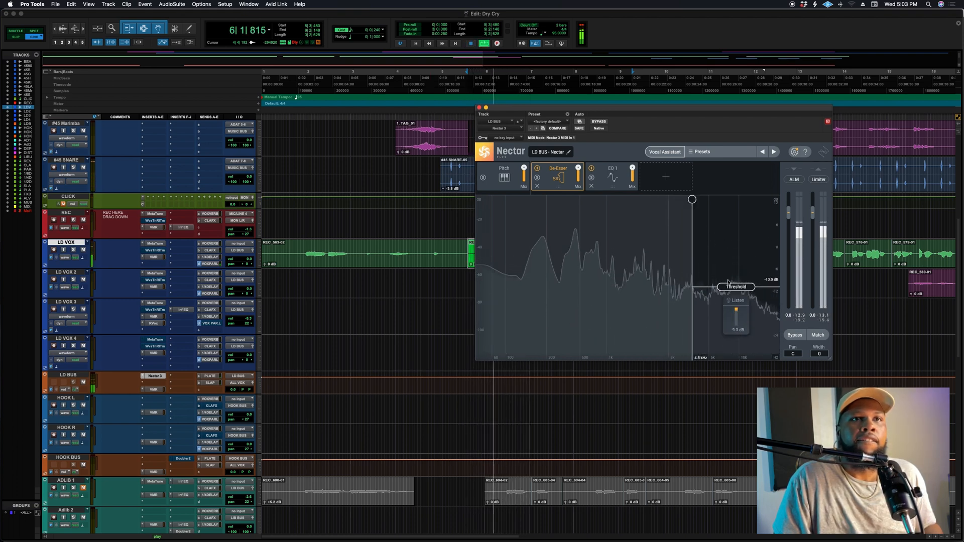
{"action": "left_click_drag", "start_coordinate": [733, 287], "coordinate": [733, 294]}
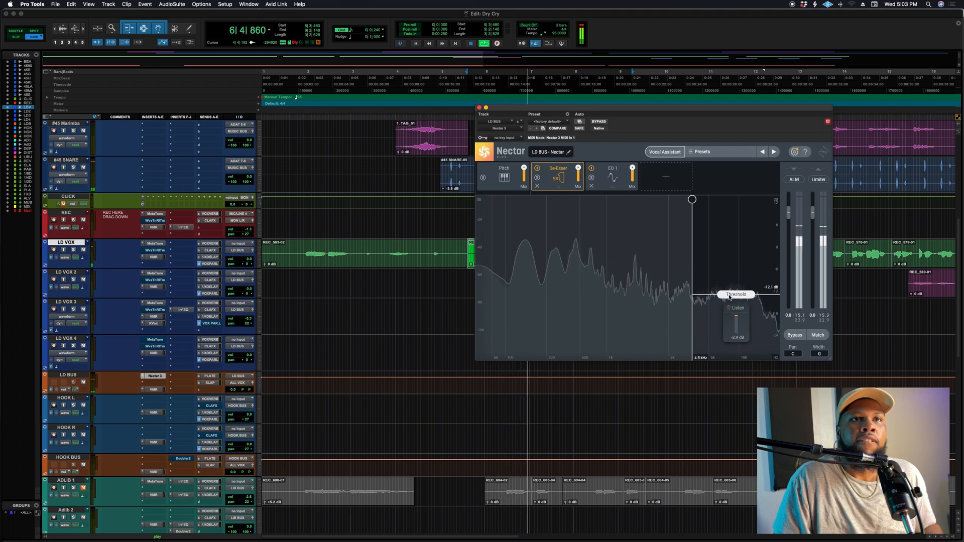
{"action": "key", "text": "space"}
Refine the De-Esser to about 3.5 kHz with a threshold of about -13.4 dB and play the vocal to check it
{"action": "key", "text": "space"}
{"action": "left_click_drag", "start_coordinate": [692, 200], "coordinate": [690, 210]}
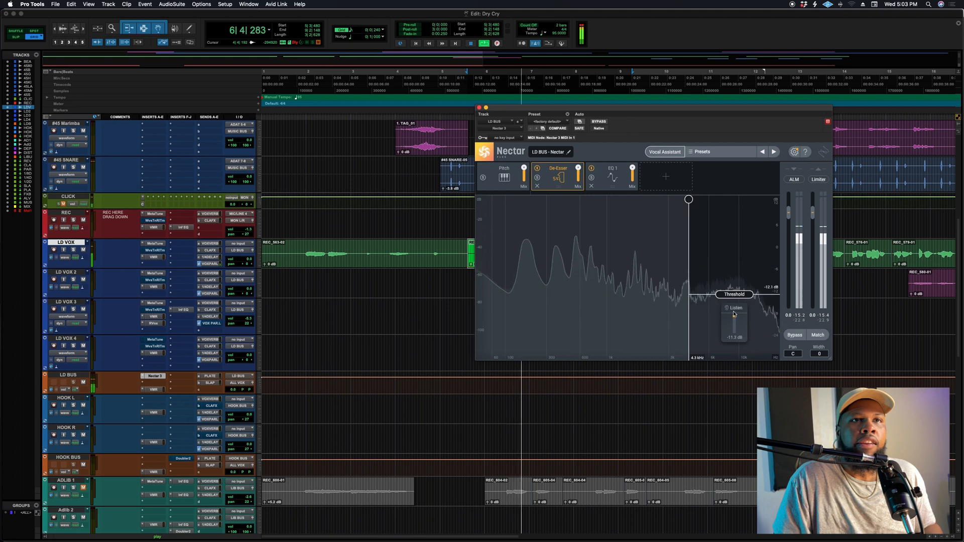
{"action": "left_click_drag", "start_coordinate": [734, 294], "coordinate": [734, 300]}
{"action": "key", "text": "space"}
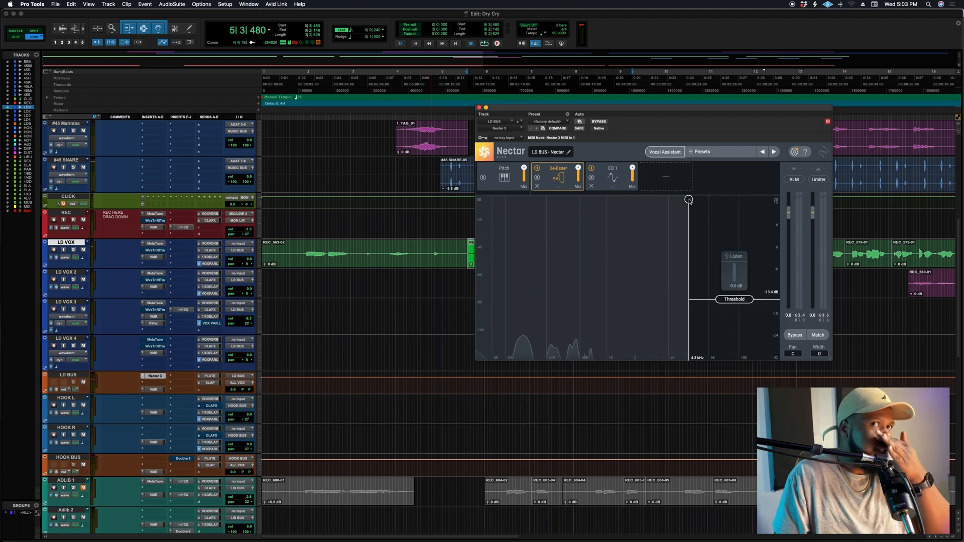
{"action": "left_click_drag", "start_coordinate": [688, 200], "coordinate": [679, 207]}
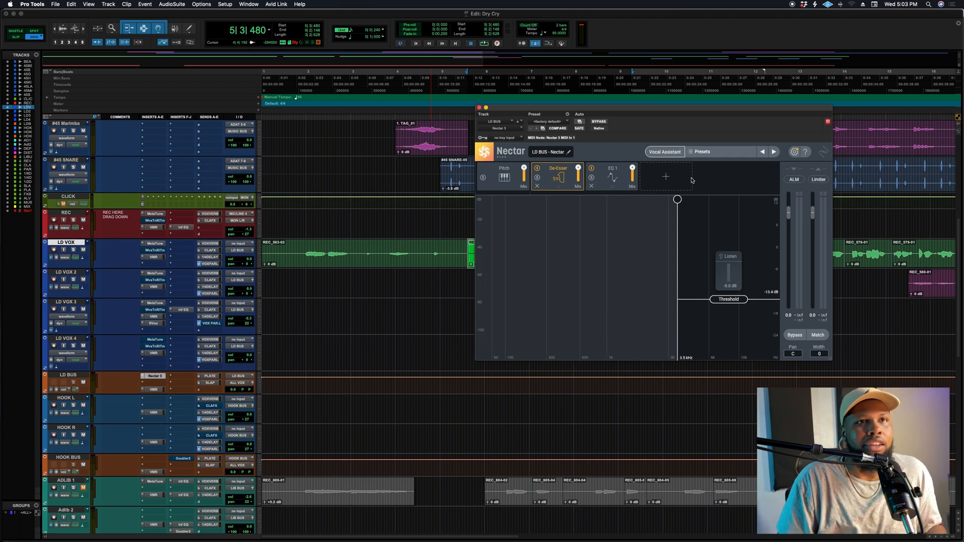
{"action": "key", "text": "space"}
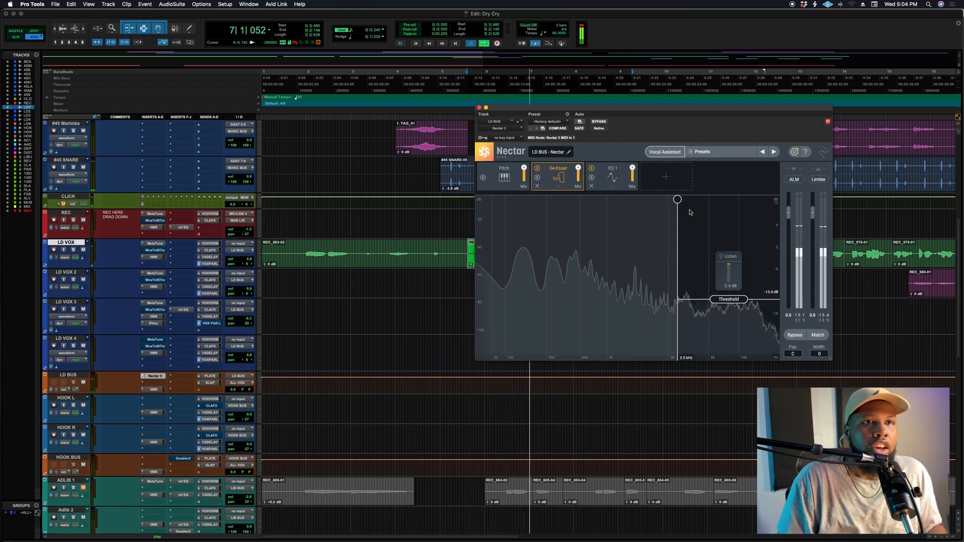
{"action": "key", "text": "space"}
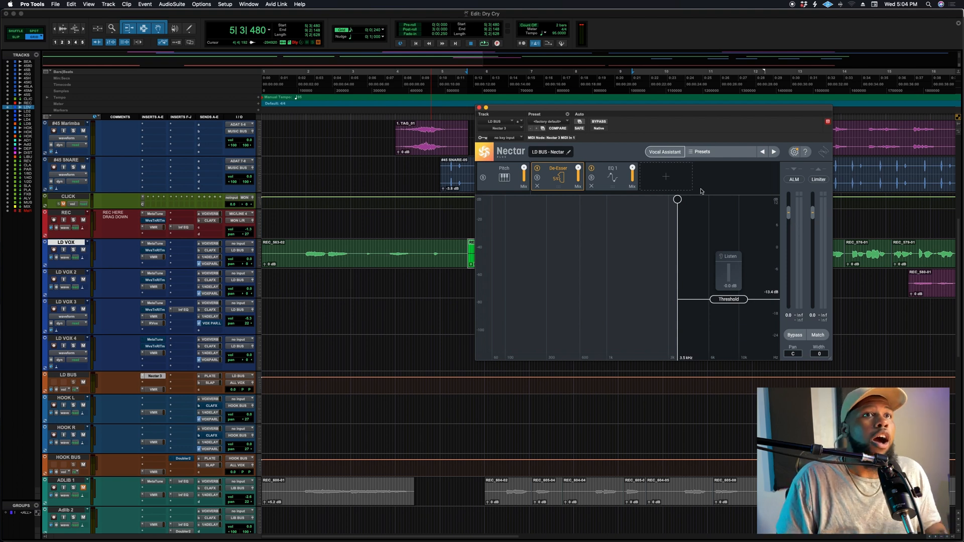
Boost band 2 of EQ 1 to about 9.8 dB at 600 Hz and audition that band soloed and in context
{"action": "left_click", "coordinate": [619, 180]}
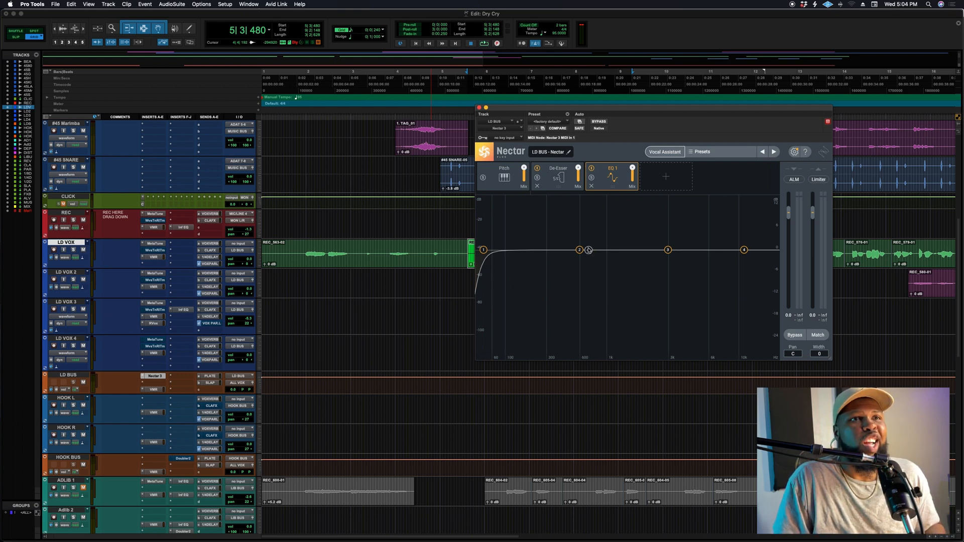
{"action": "key", "text": "space"}
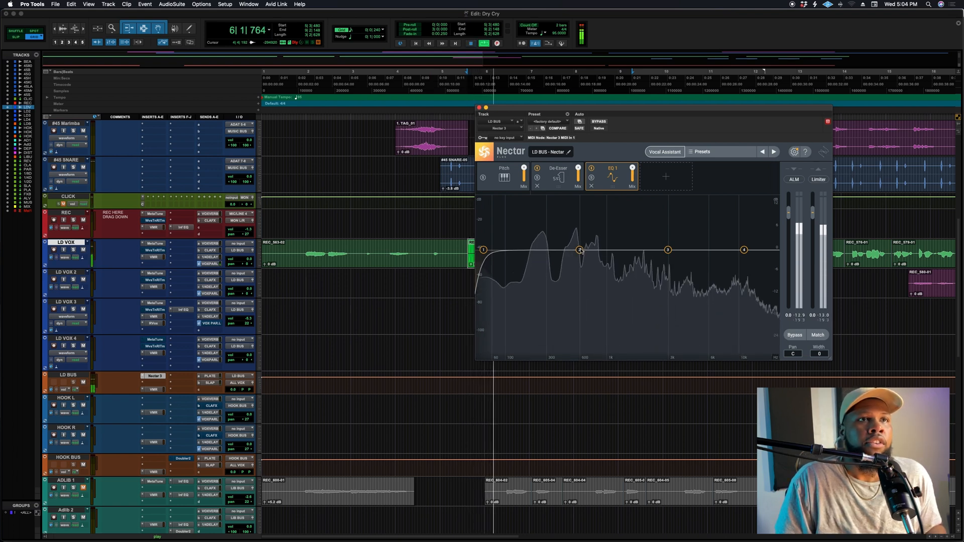
{"action": "left_click_drag", "start_coordinate": [580, 250], "coordinate": [580, 214]}
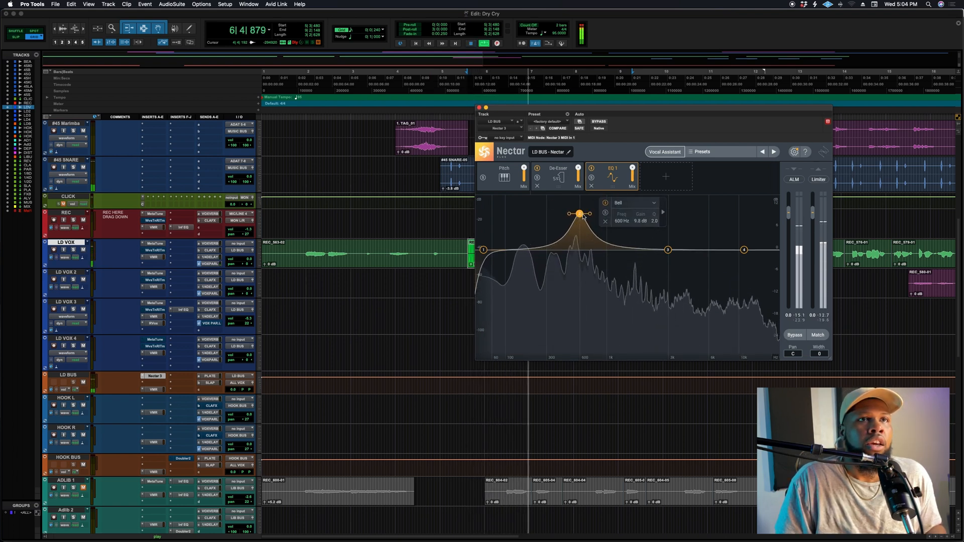
{"action": "key", "text": "space"}
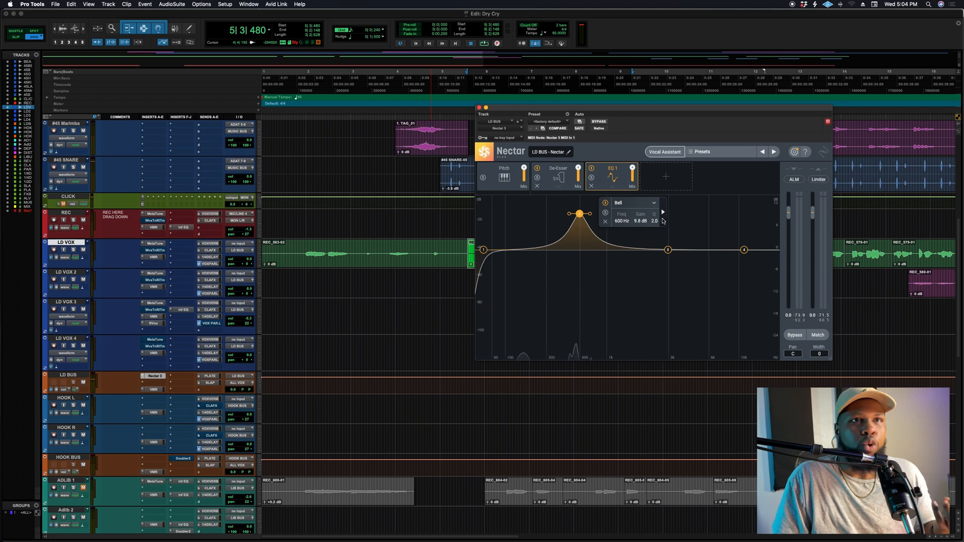
{"action": "left_click", "coordinate": [605, 212]}
{"action": "key", "text": "space"}
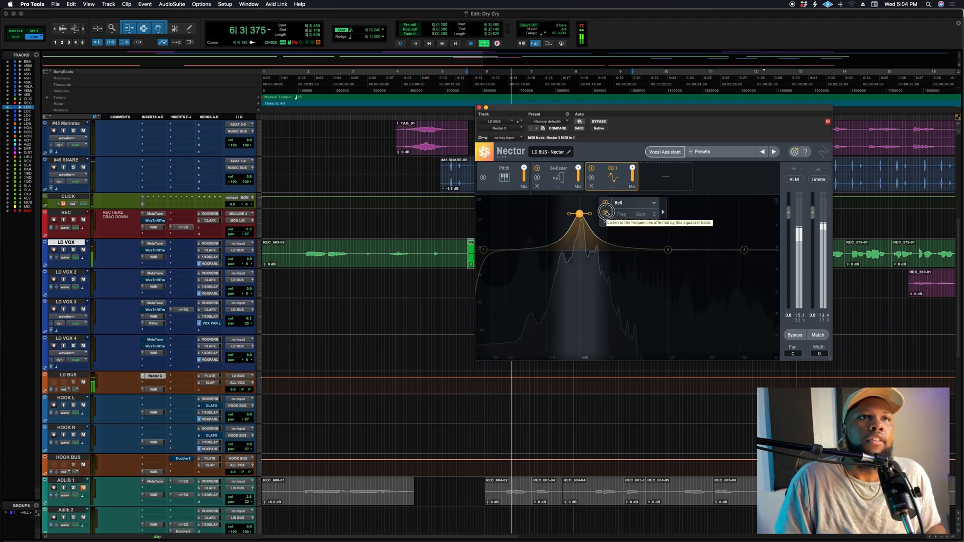
{"action": "left_click", "coordinate": [606, 213]}
{"action": "key", "text": "space"}
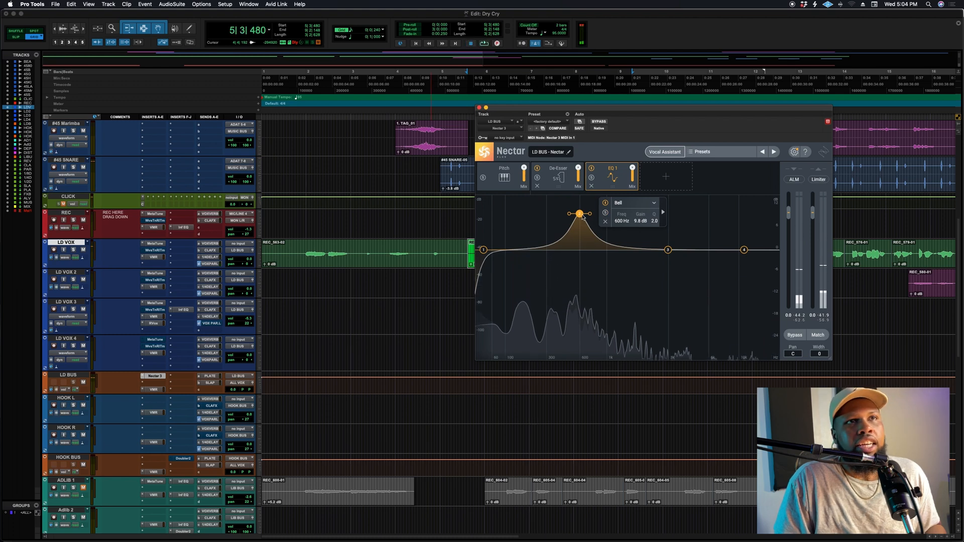
Cut the 600 Hz bell band of EQ 1 to about -3.1 dB and listen to the vocal
{"action": "left_click_drag", "start_coordinate": [581, 214], "coordinate": [582, 262]}
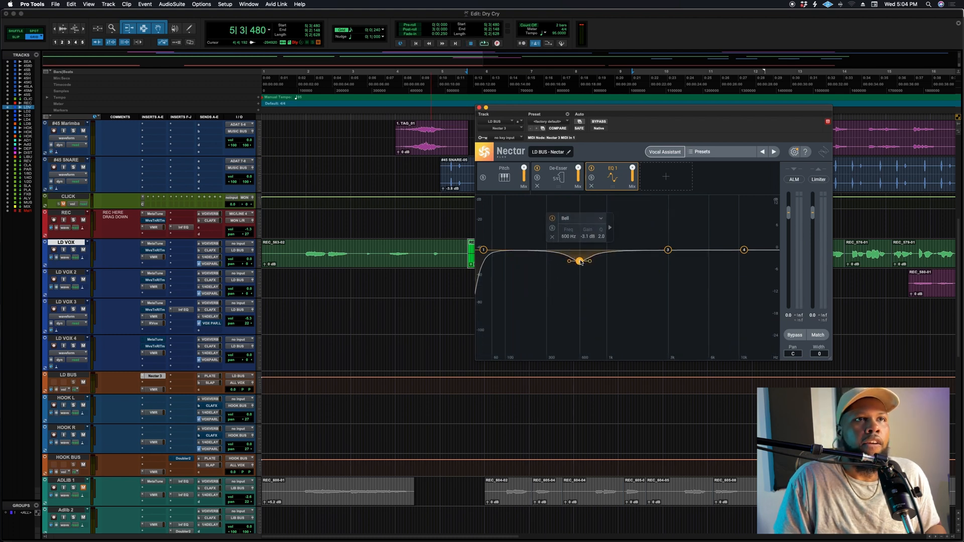
{"action": "key", "text": "space"}
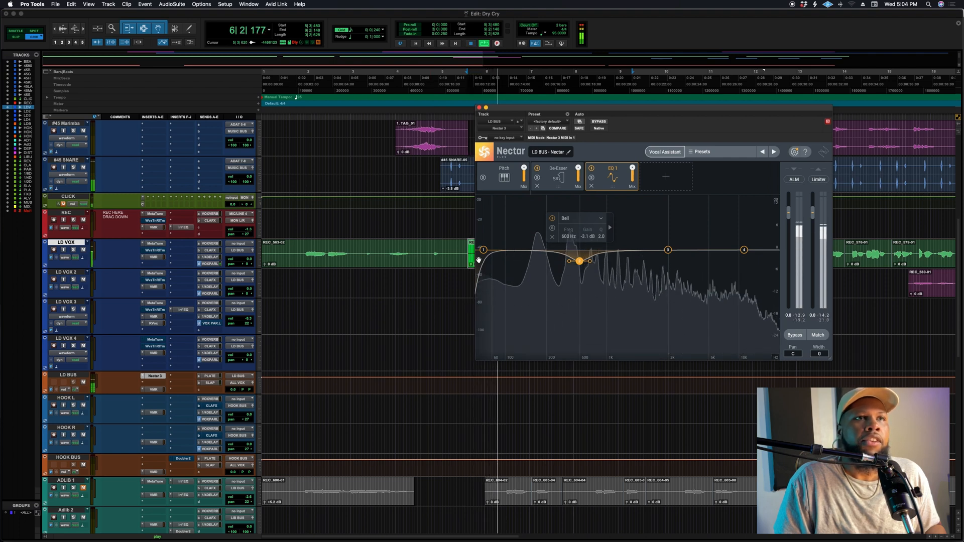
{"action": "key", "text": "space"}
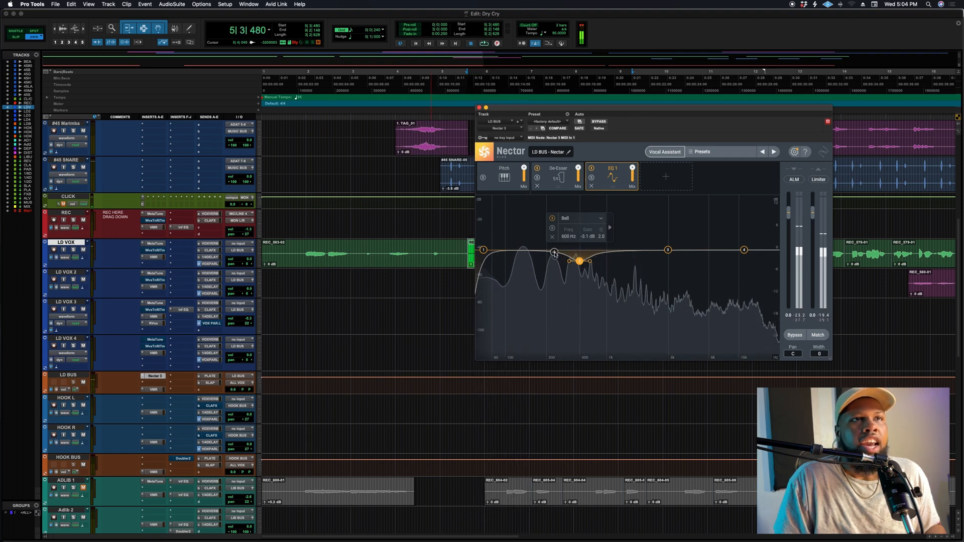
{"action": "left_click", "coordinate": [553, 251]}
{"action": "left_click_drag", "start_coordinate": [556, 254], "coordinate": [552, 222]}
{"action": "key", "text": "Delete"}
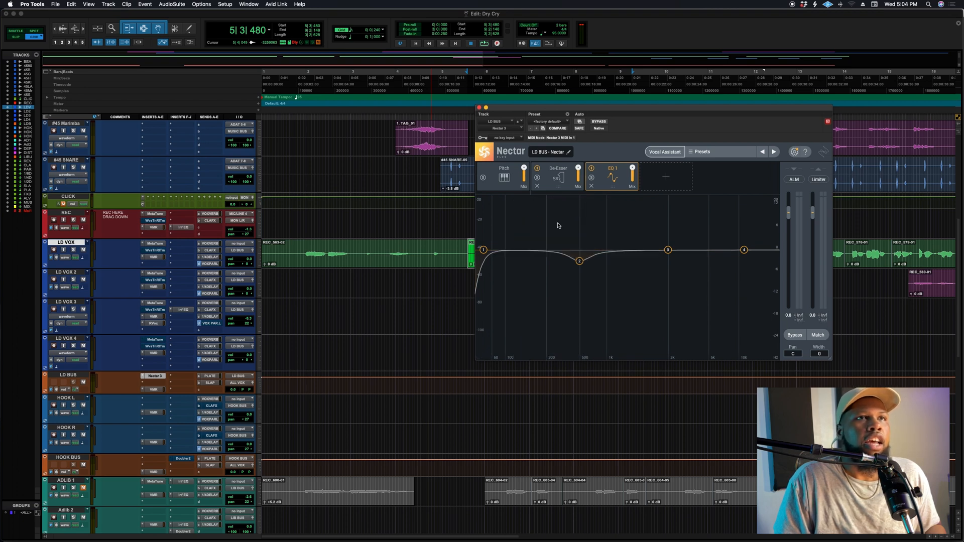
Raise the Flat Highpass band of EQ 1 to about 266 Hz
{"action": "left_click_drag", "start_coordinate": [483, 250], "coordinate": [541, 251]}
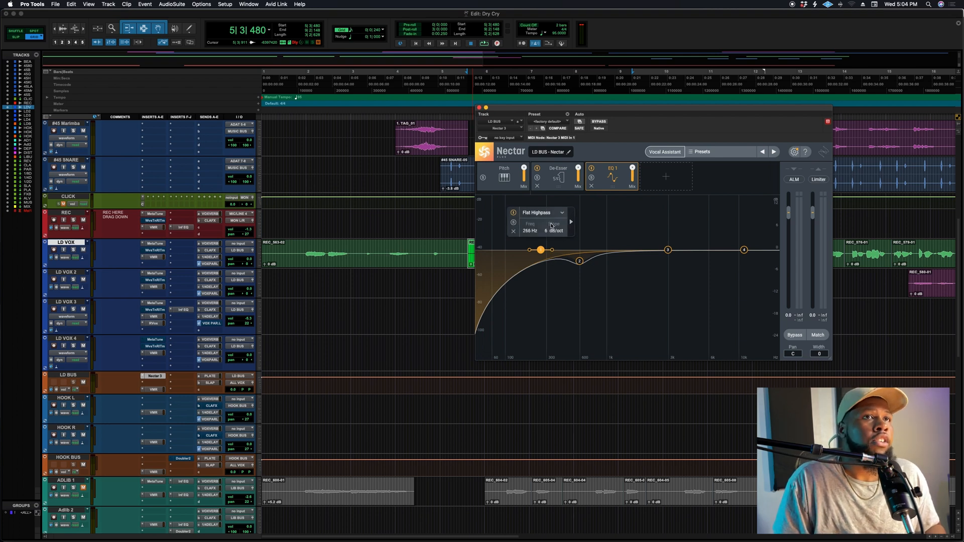
Play the vocal to check the raised highpass filter and close the Nectar 3 window
{"action": "key", "text": "space"}
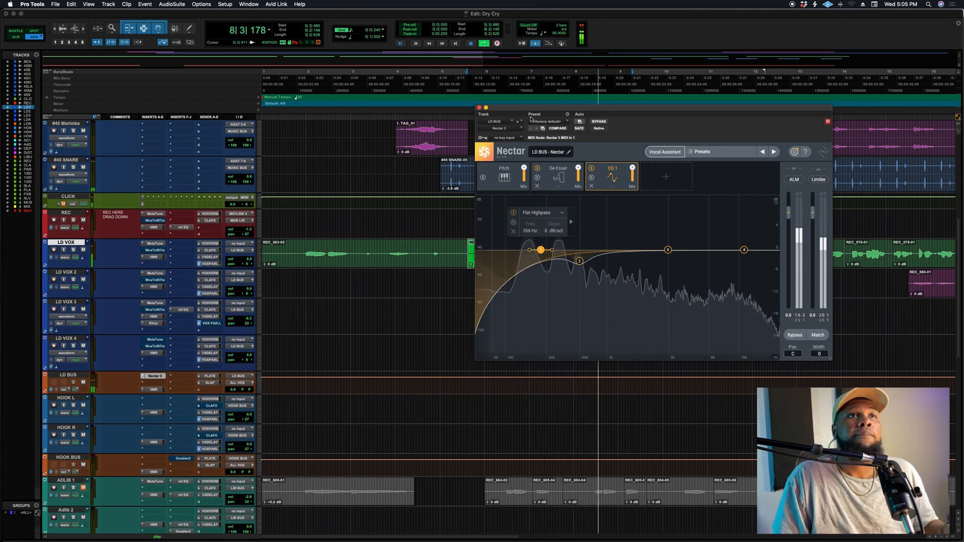
{"action": "key", "text": "space"}
{"action": "left_click", "coordinate": [479, 107]}
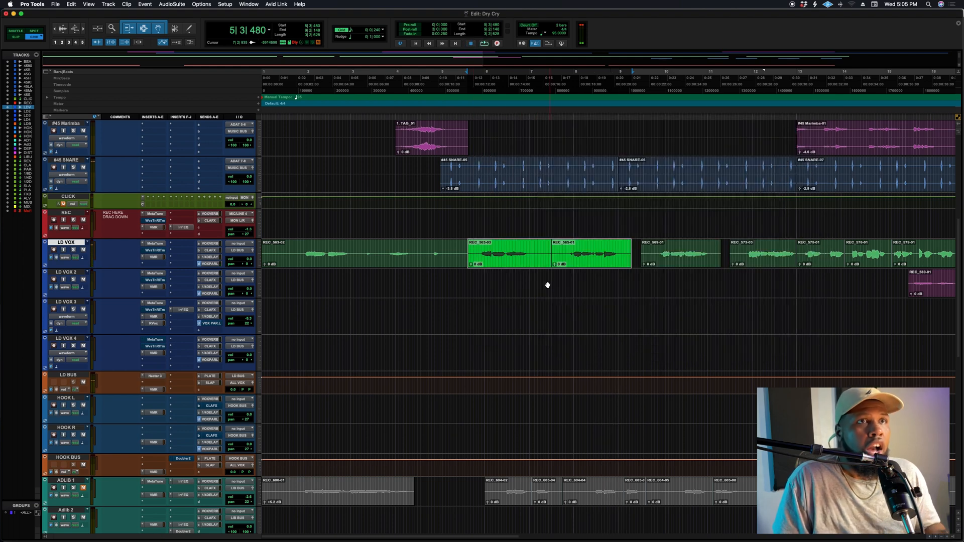
Trim the silent tail of the REC_563-03 clip on LD VOX back to bar 7 and select that clip together with the following one
{"action": "left_click", "coordinate": [531, 244]}
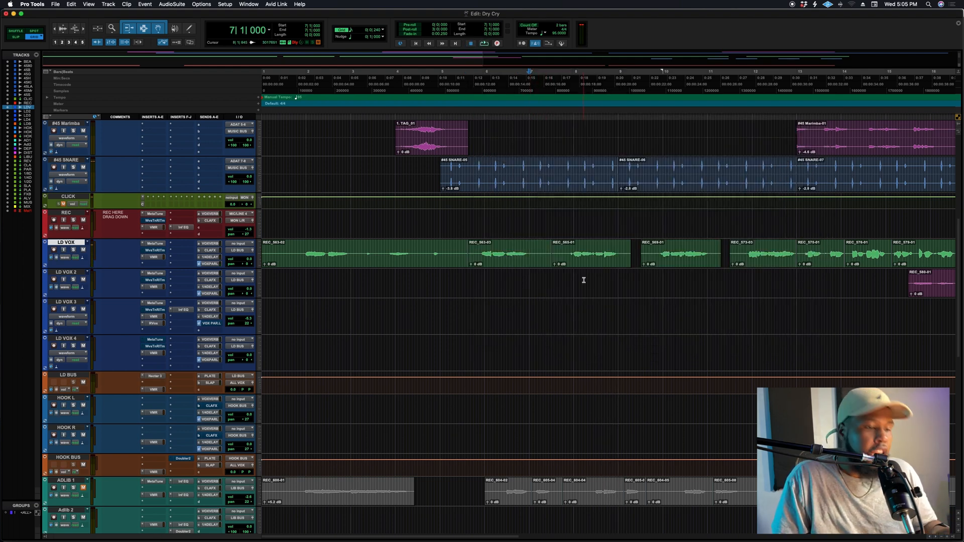
{"action": "left_click", "coordinate": [505, 268]}
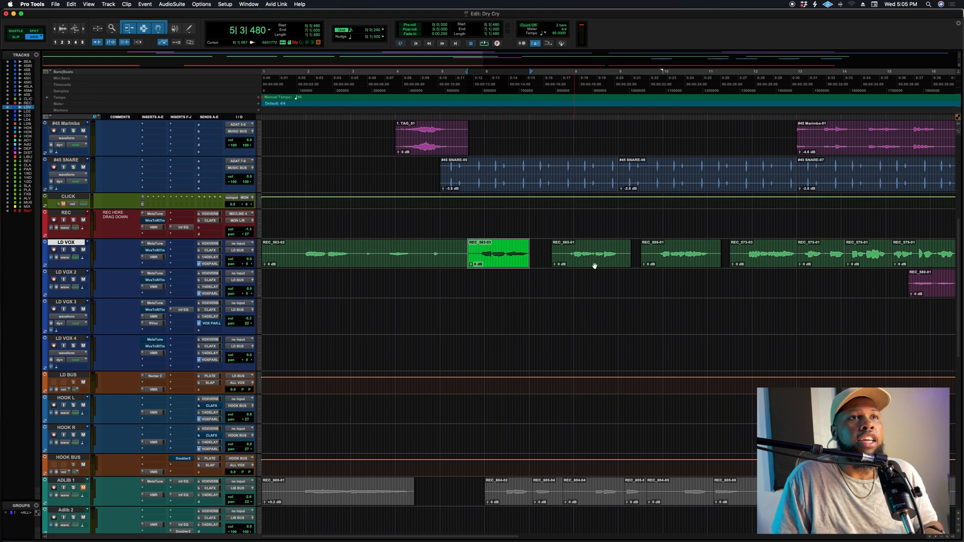
{"action": "left_click", "coordinate": [605, 268]}
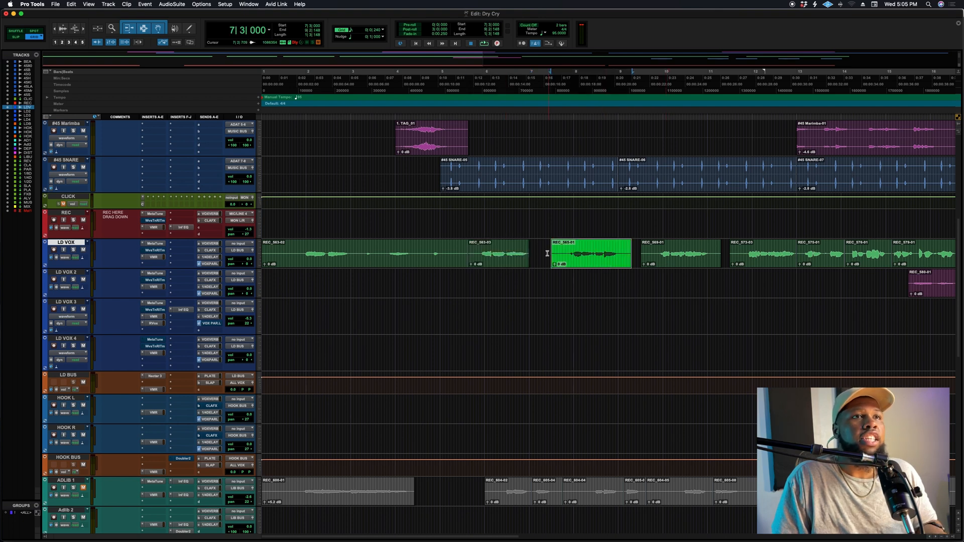
{"action": "left_click", "coordinate": [493, 257], "text": "shift"}
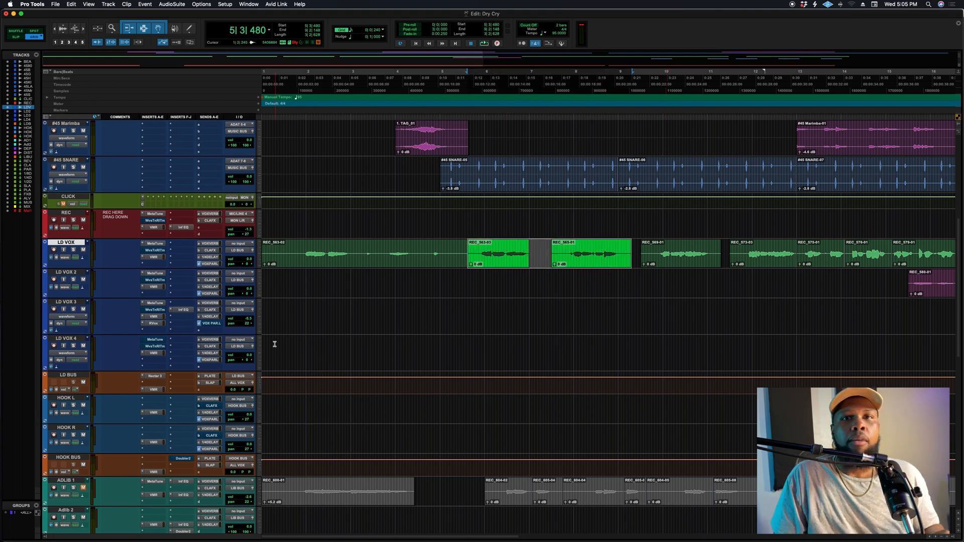
In the LD BUS Virtual Mix Rack, move the Trimmer ahead of the Virtual Mixbuss and add an FG-2A compressor in the third slot
{"action": "left_click", "coordinate": [154, 390]}
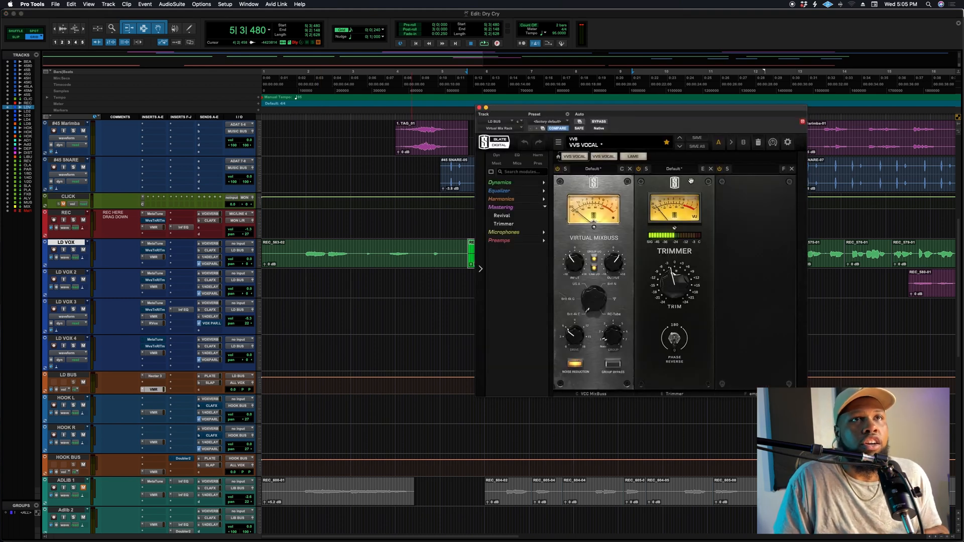
{"action": "left_click_drag", "start_coordinate": [691, 182], "coordinate": [627, 184]}
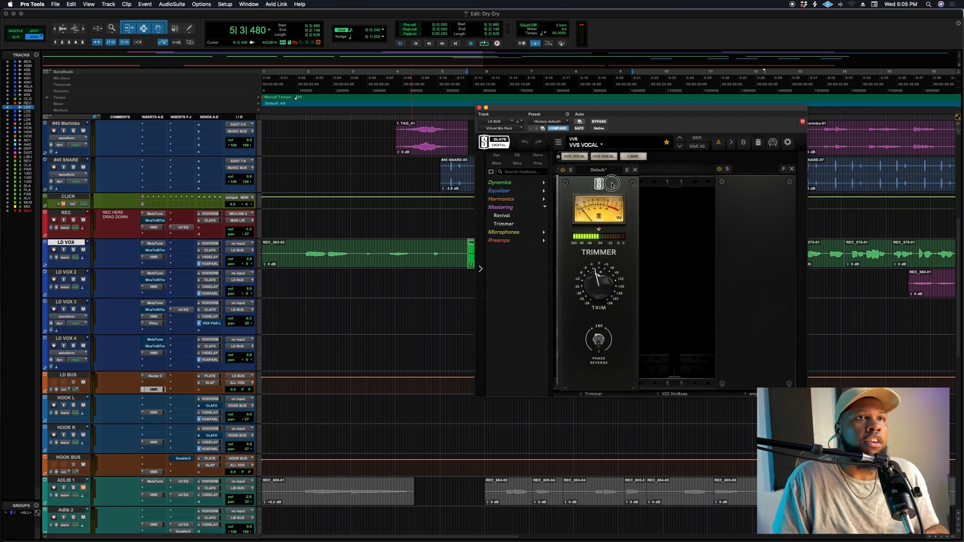
{"action": "left_click", "coordinate": [543, 208]}
{"action": "left_click", "coordinate": [544, 183]}
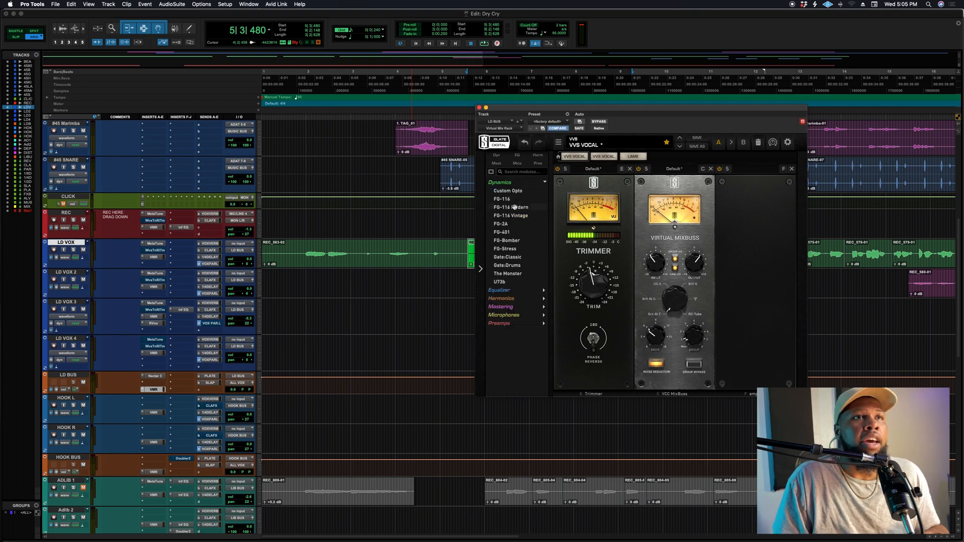
{"action": "double_click", "coordinate": [510, 225]}
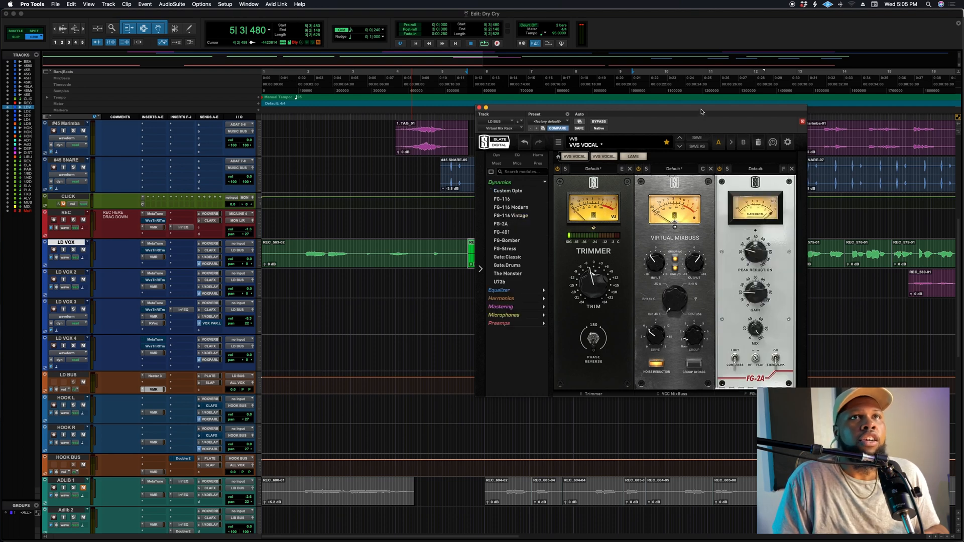
{"action": "left_click_drag", "start_coordinate": [729, 120], "coordinate": [537, 112]}
{"action": "left_click_drag", "start_coordinate": [561, 349], "coordinate": [549, 523]}
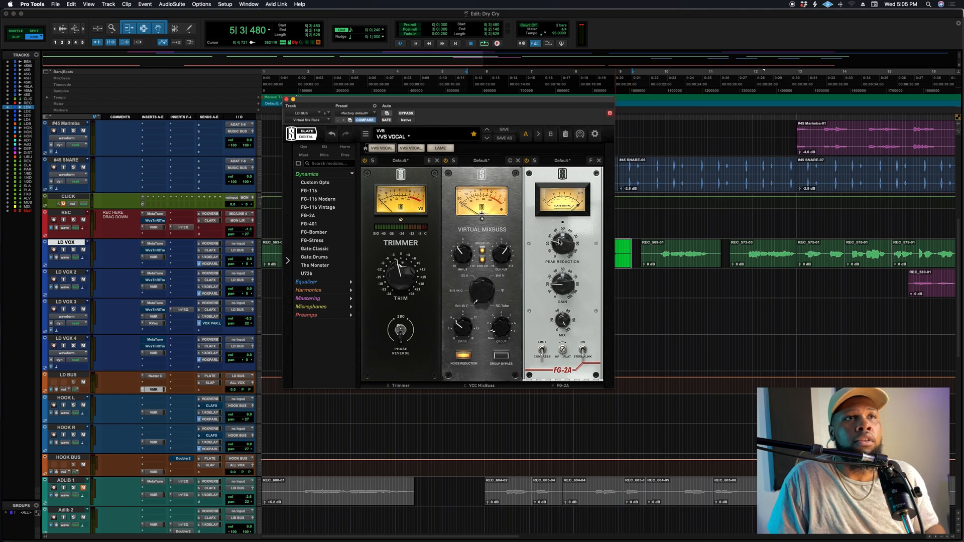
Raise the Peak Reduction and Gain of the FG-2A while playing the vocal
{"action": "key", "text": "space"}
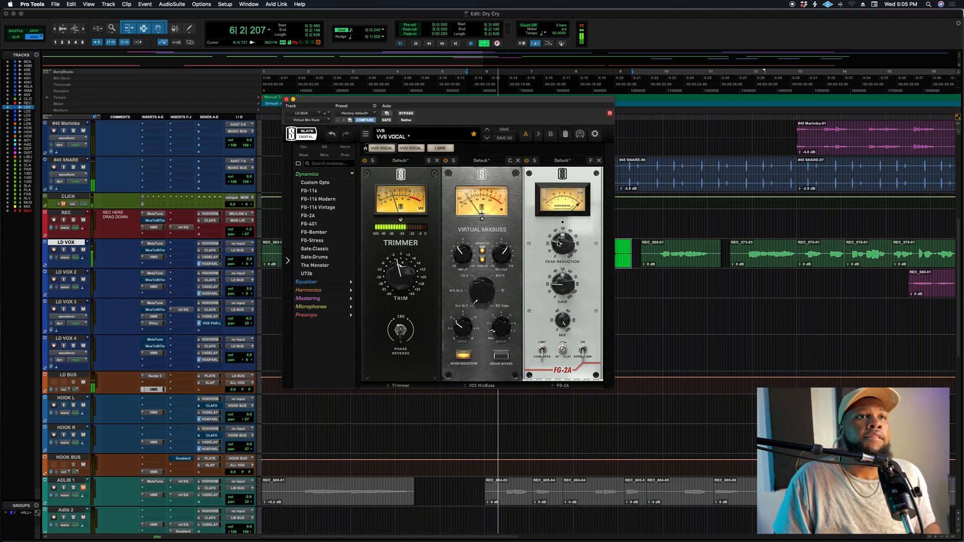
{"action": "left_click_drag", "start_coordinate": [559, 243], "coordinate": [561, 216]}
{"action": "left_click_drag", "start_coordinate": [561, 279], "coordinate": [562, 249]}
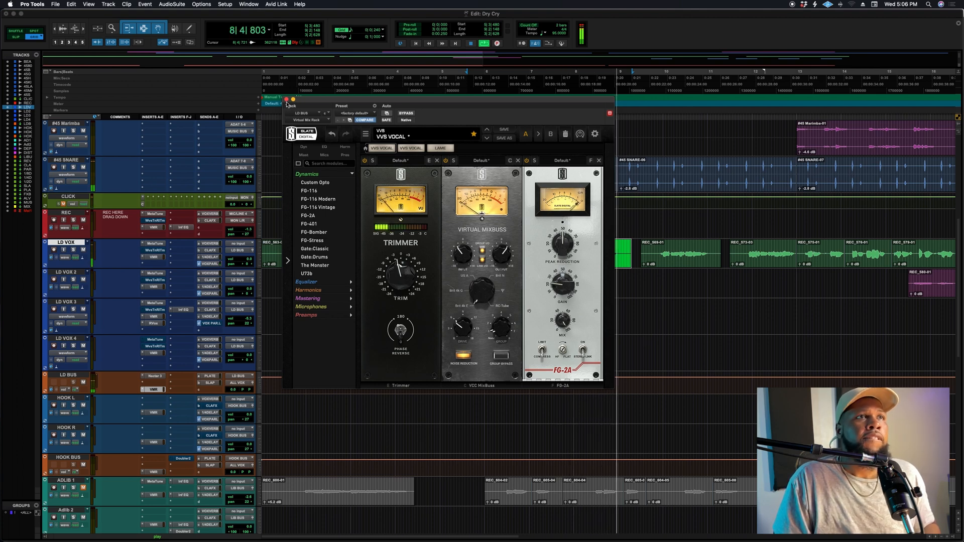
{"action": "key", "text": "space"}
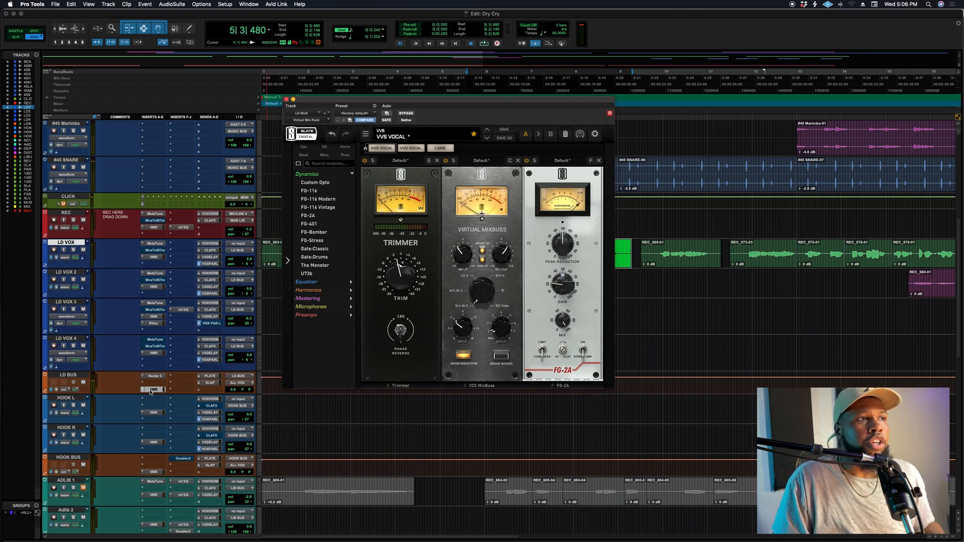
Compare the vocal with Nectar 3 and the FG-2A bypassed against both processors re-enabled
{"action": "left_click", "coordinate": [157, 378], "text": "super"}
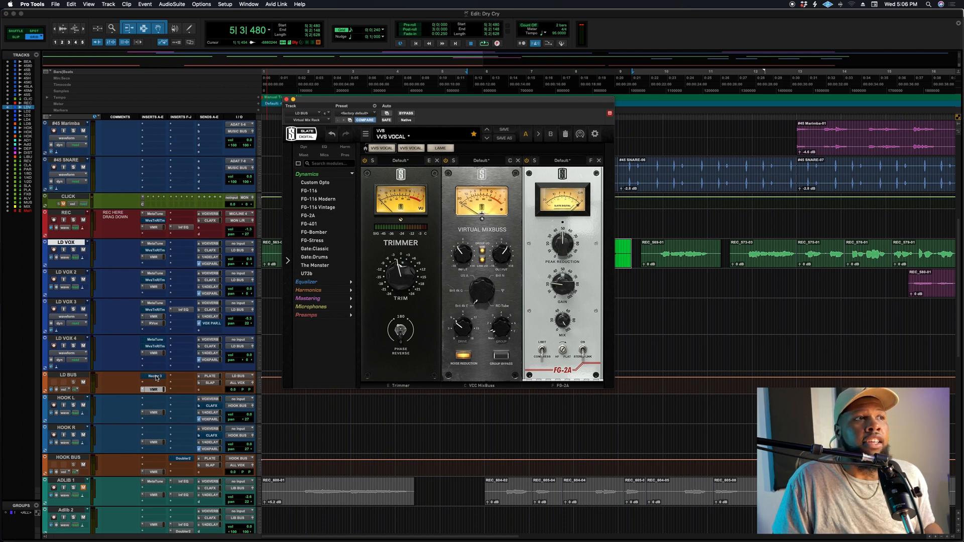
{"action": "left_click", "coordinate": [527, 161]}
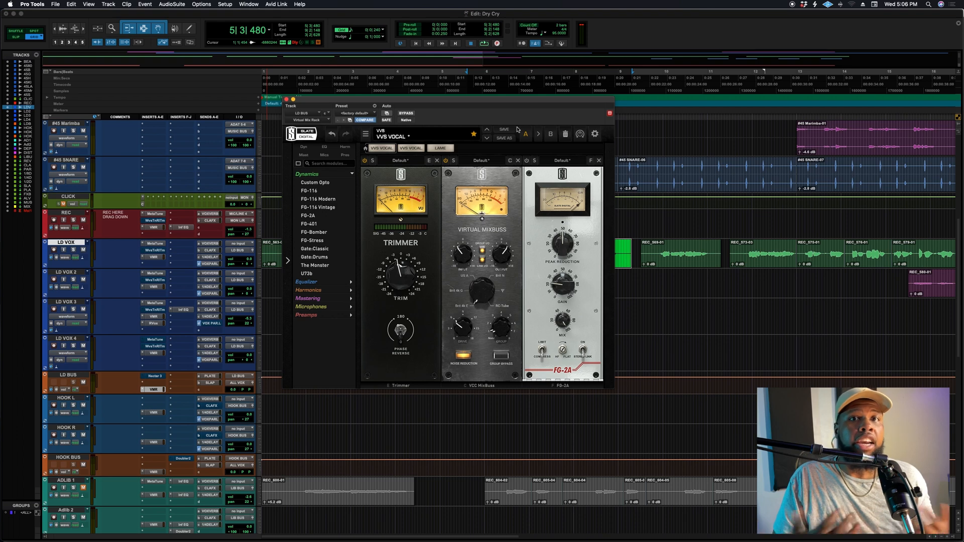
{"action": "key", "text": "space"}
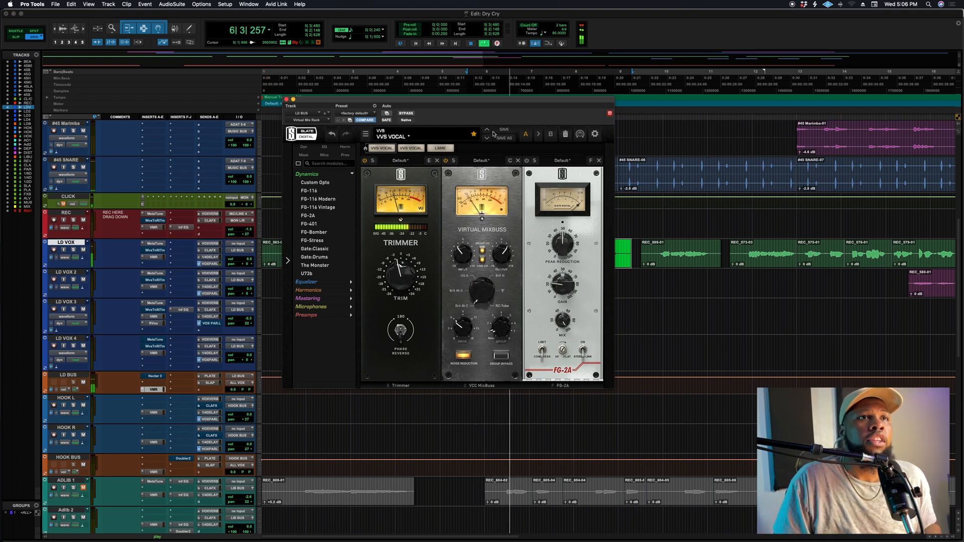
{"action": "key", "text": "space"}
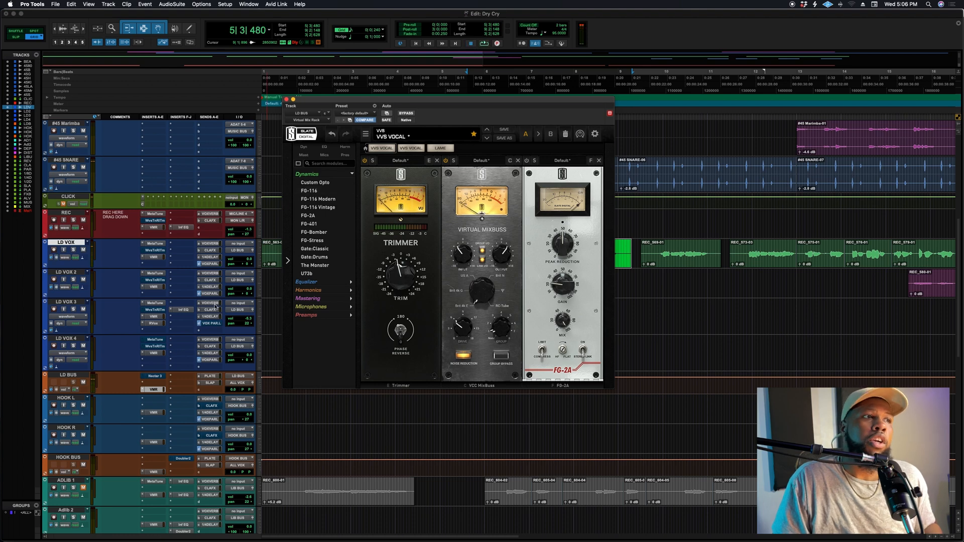
{"action": "left_click", "coordinate": [162, 388]}
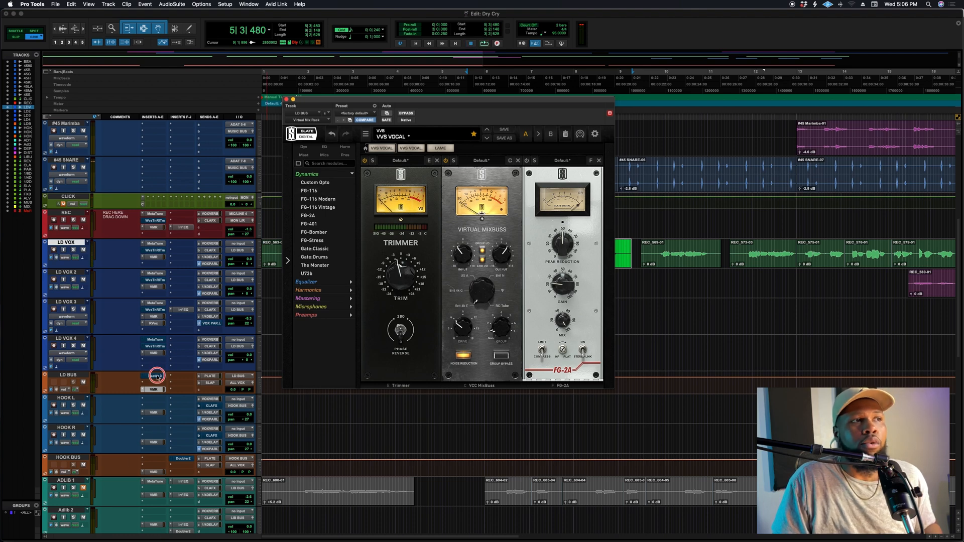
{"action": "left_click", "coordinate": [528, 161]}
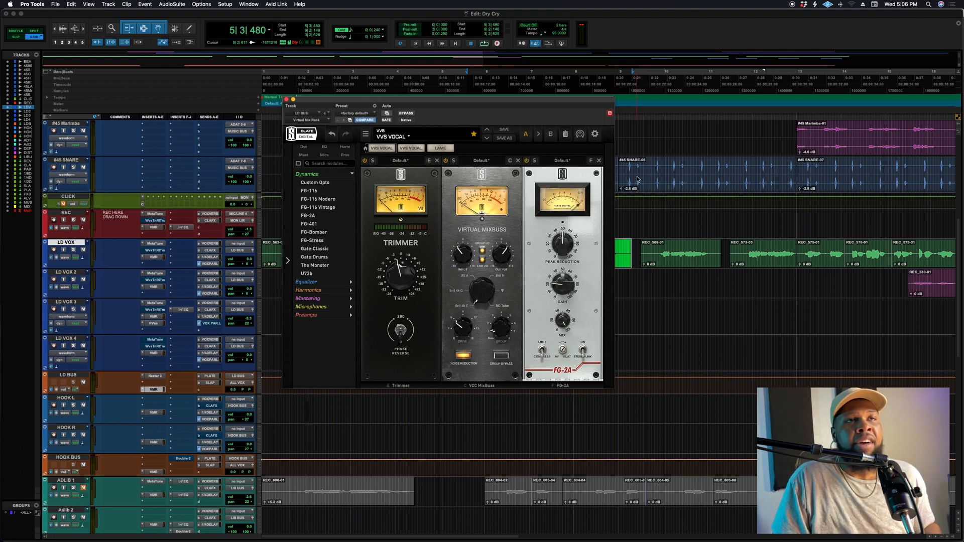
{"action": "key", "text": "space"}
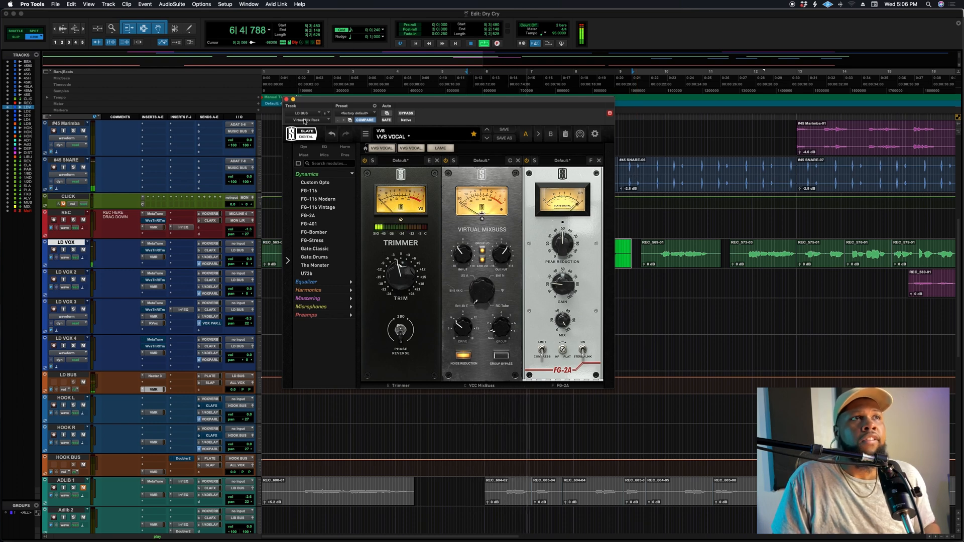
{"action": "key", "text": "space"}
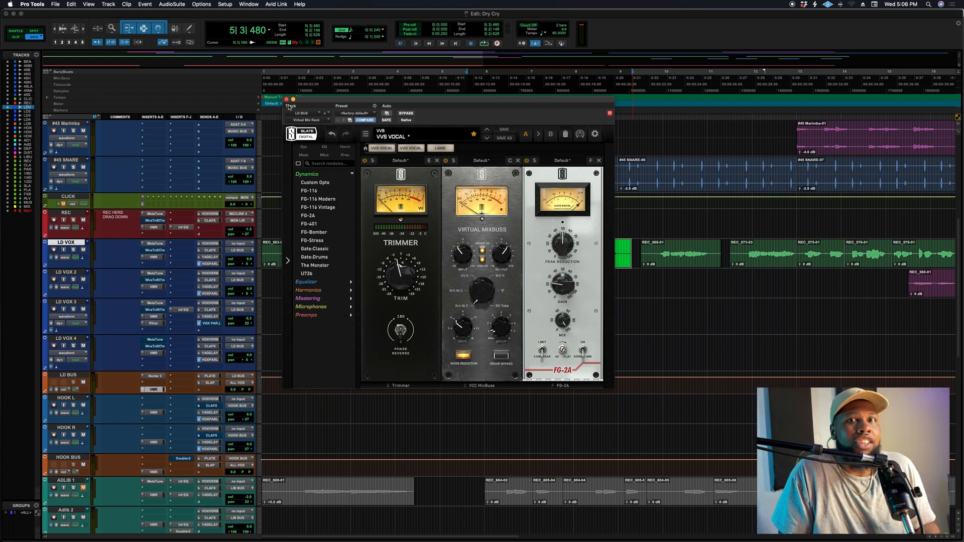
Add an FG-116 compressor after the FG-2A and, during playback, set its input to about -20.5 dB and output to about -24.7 dB
{"action": "left_click", "coordinate": [323, 191]}
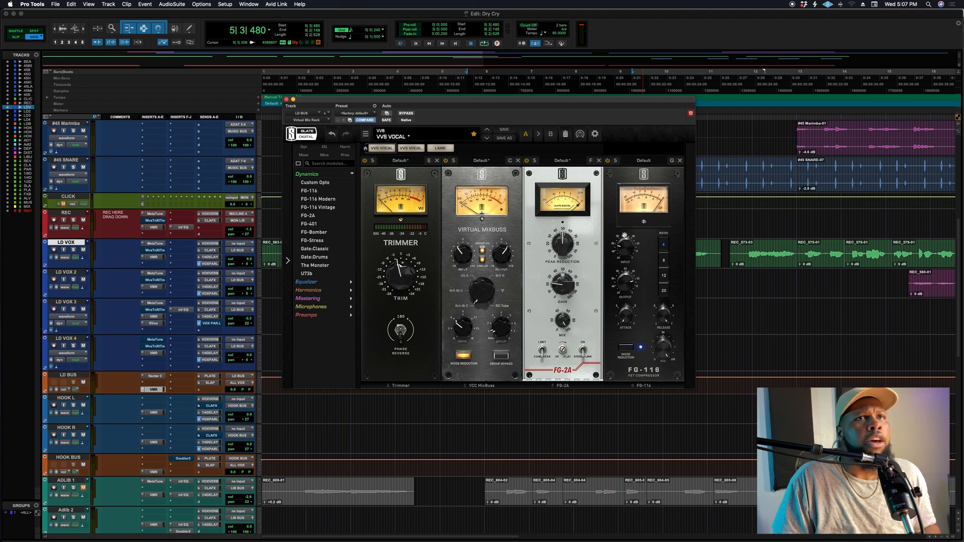
{"action": "key", "text": "space"}
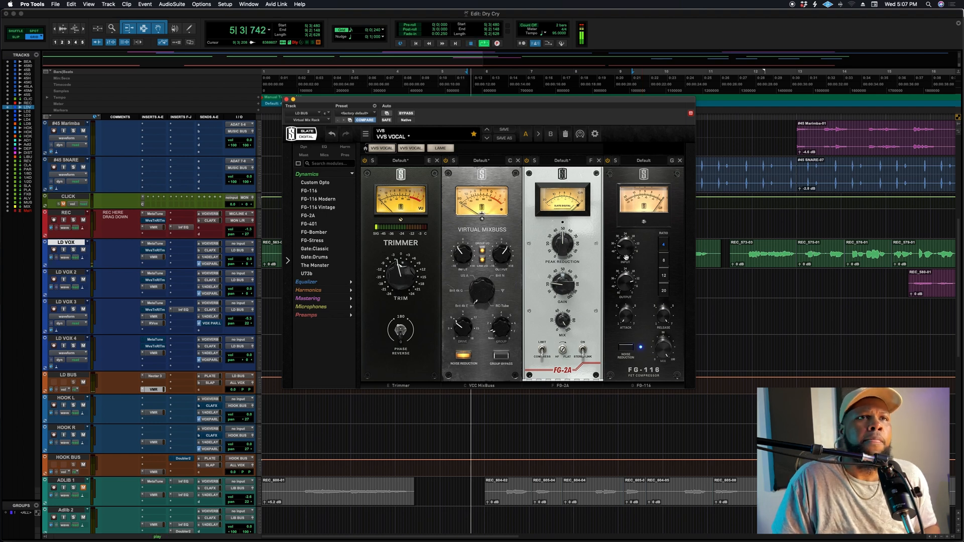
{"action": "mouse_move", "coordinate": [624, 244]}
{"action": "left_click_drag", "start_coordinate": [624, 244], "coordinate": [624, 225]}
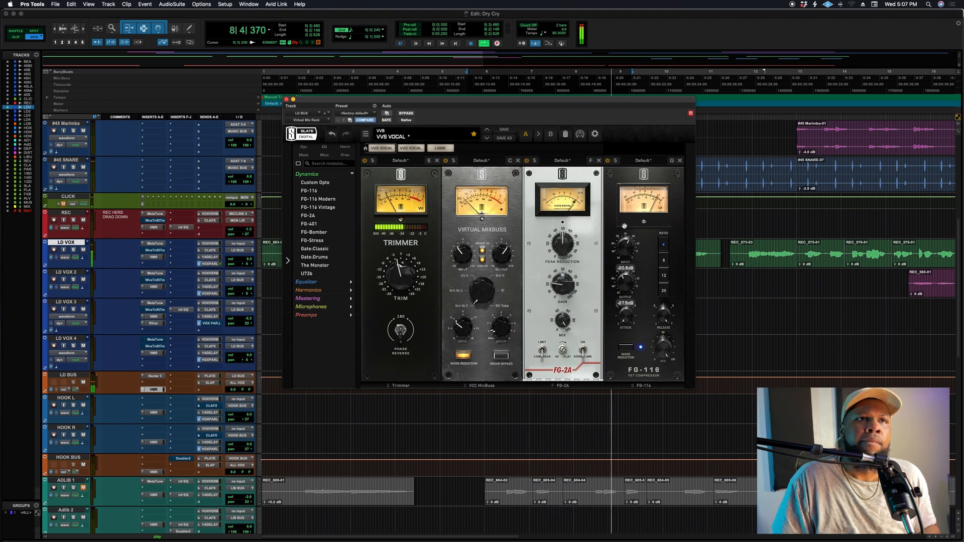
{"action": "left_click_drag", "start_coordinate": [624, 313], "coordinate": [626, 297]}
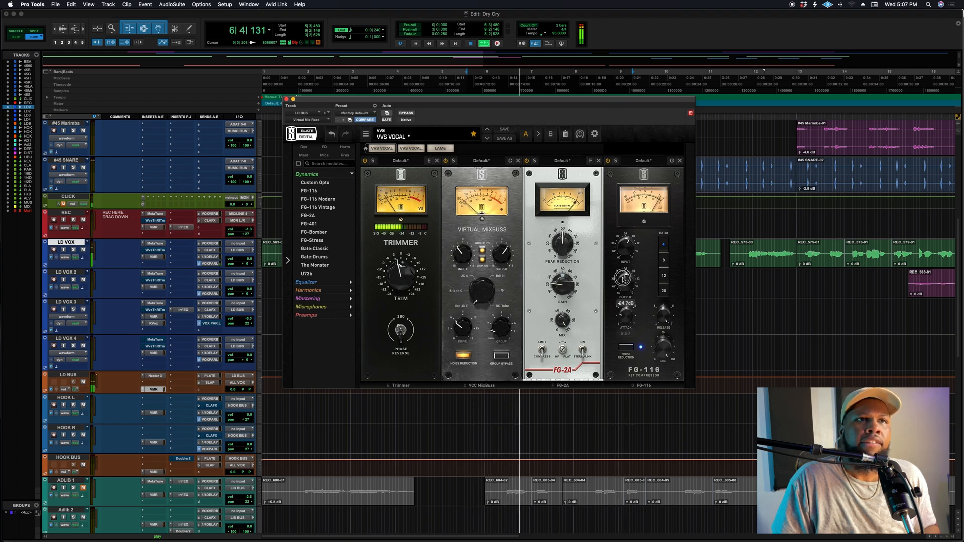
{"action": "left_click_drag", "start_coordinate": [626, 316], "coordinate": [628, 304]}
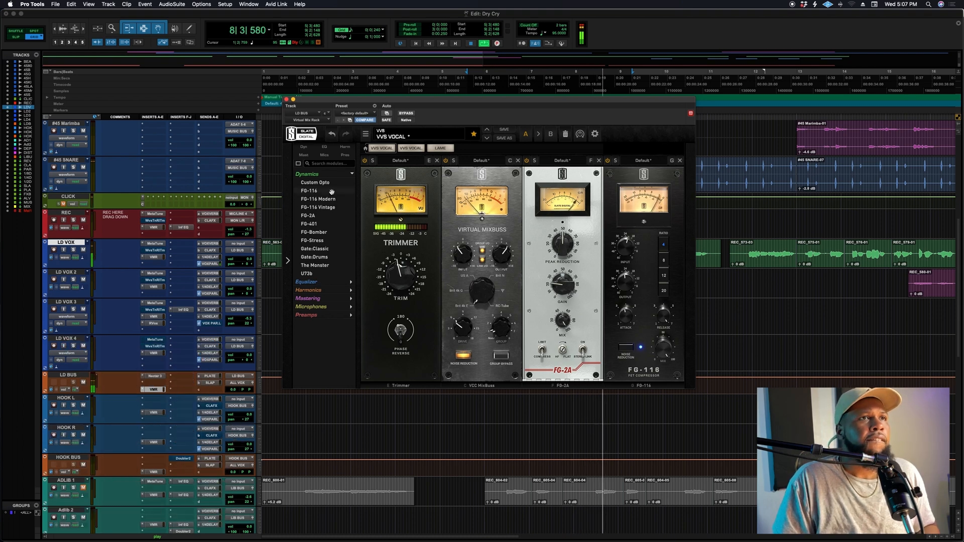
{"action": "key", "text": "space"}
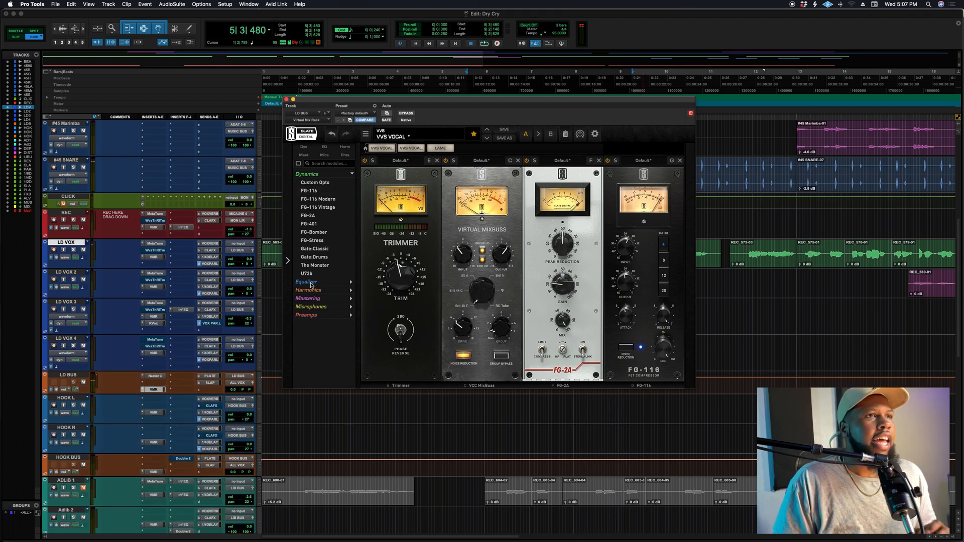
Add the Revival module after the FG-116 in the rack and play the vocal through it
{"action": "left_click", "coordinate": [350, 174]}
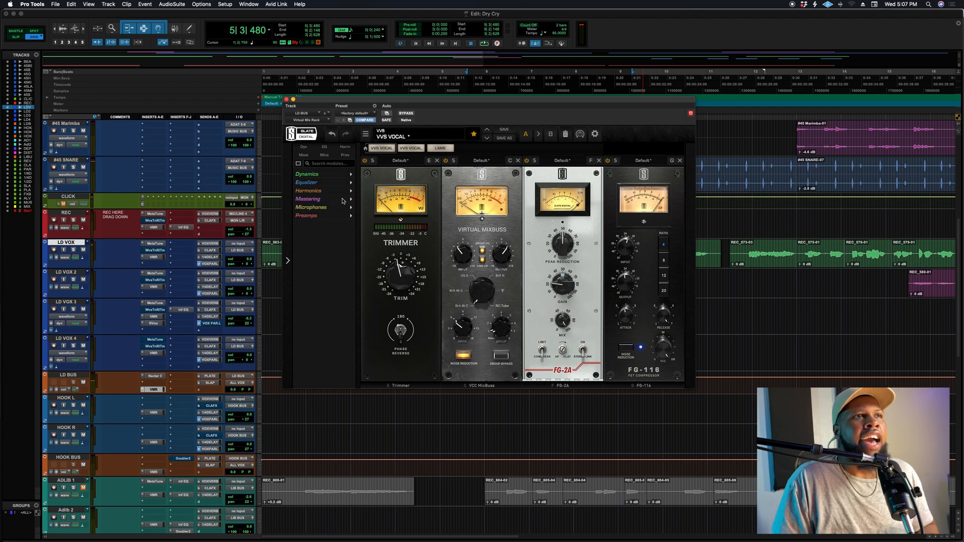
{"action": "left_click", "coordinate": [333, 199]}
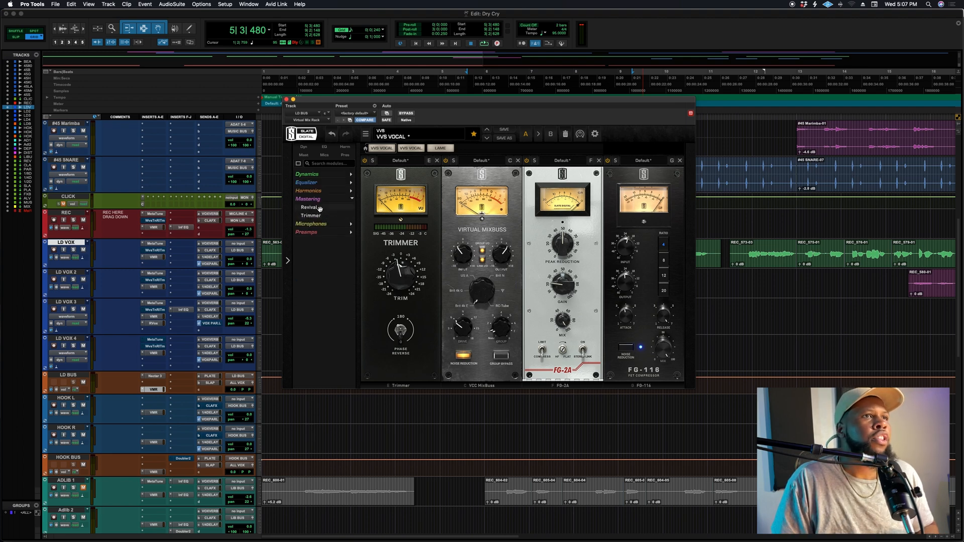
{"action": "left_click_drag", "start_coordinate": [754, 213], "coordinate": [727, 271]}
{"action": "key", "text": "space"}
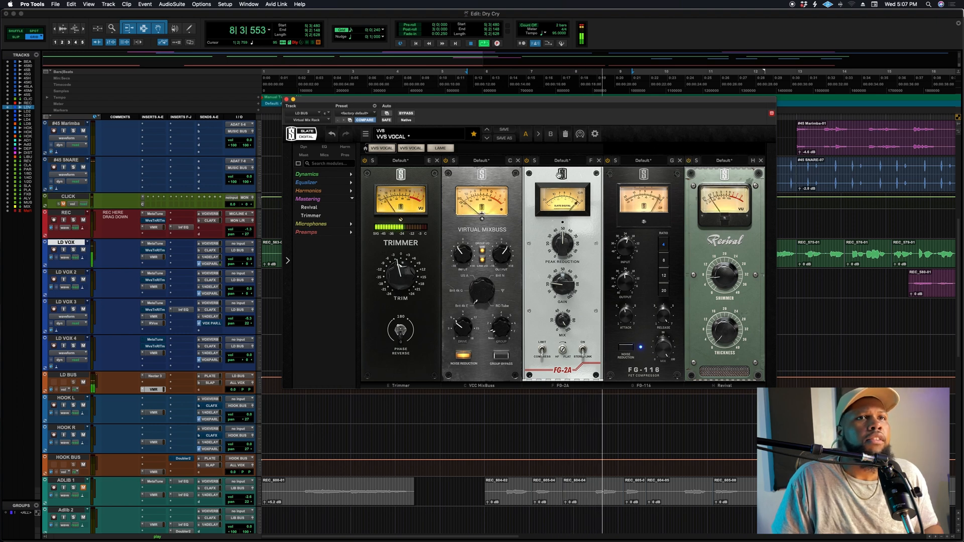
{"action": "key", "text": "space"}
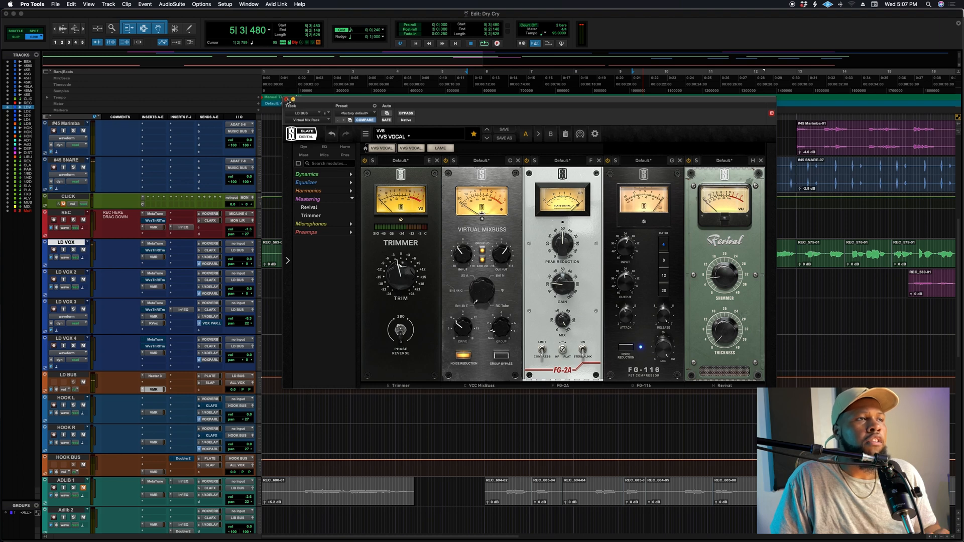
Close the rack, lower the LD BUS volume slightly and play the session from bar 5, beat 4
{"action": "left_click", "coordinate": [287, 99]}
{"action": "left_click_drag", "start_coordinate": [231, 391], "coordinate": [231, 392]}
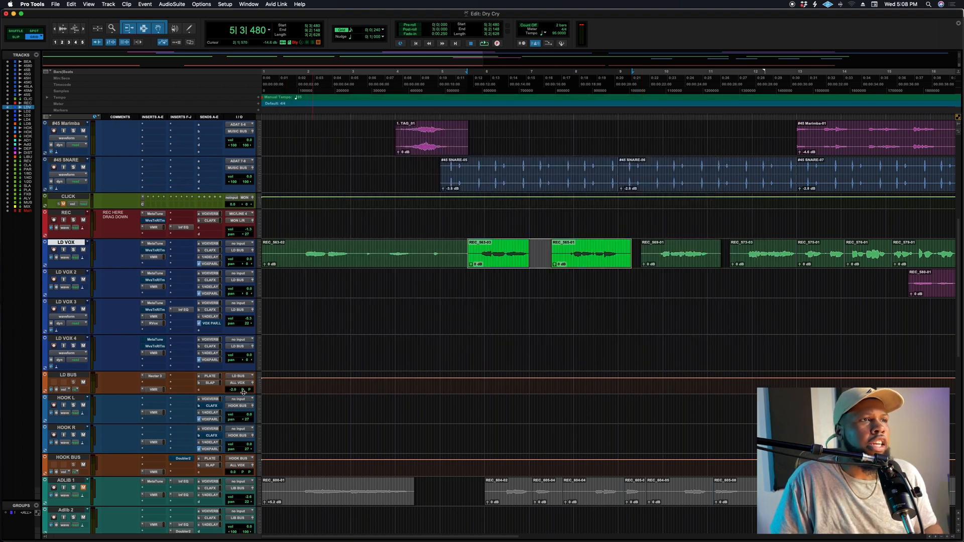
{"action": "left_click", "coordinate": [476, 248]}
{"action": "left_click", "coordinate": [473, 216]}
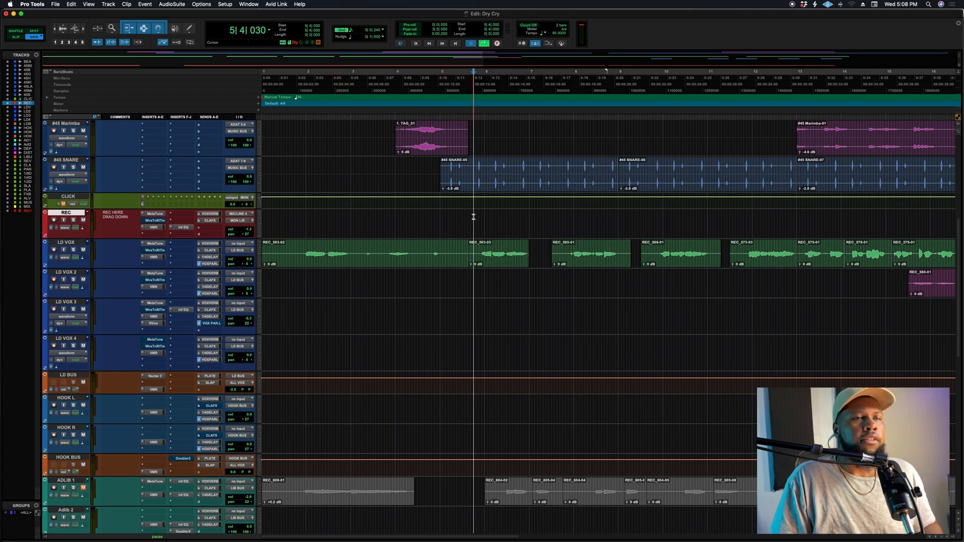
{"action": "key", "text": "space"}
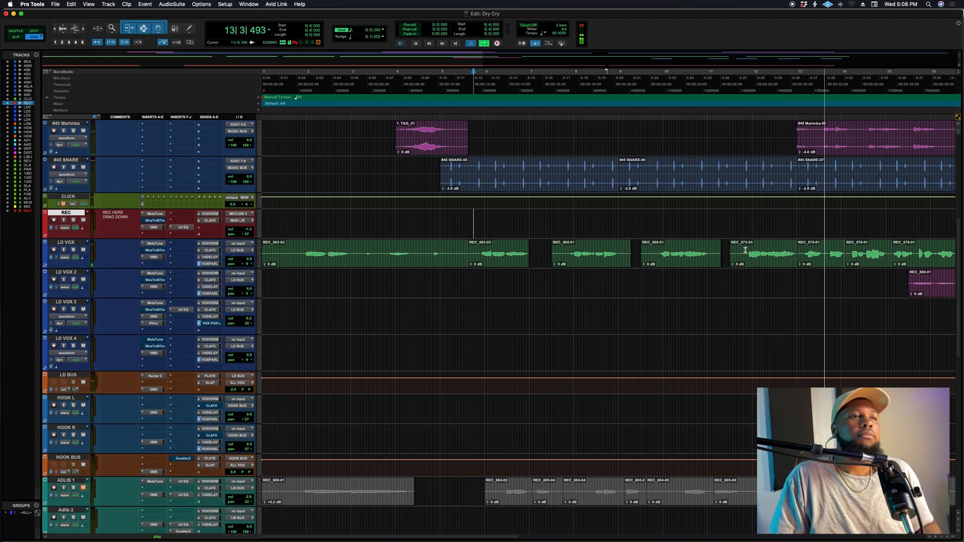
Stop playback and measure the mix's loudness with the Youlean meter on Master 1 during a short playback from bar 5, beat 4
{"action": "key", "text": "space"}
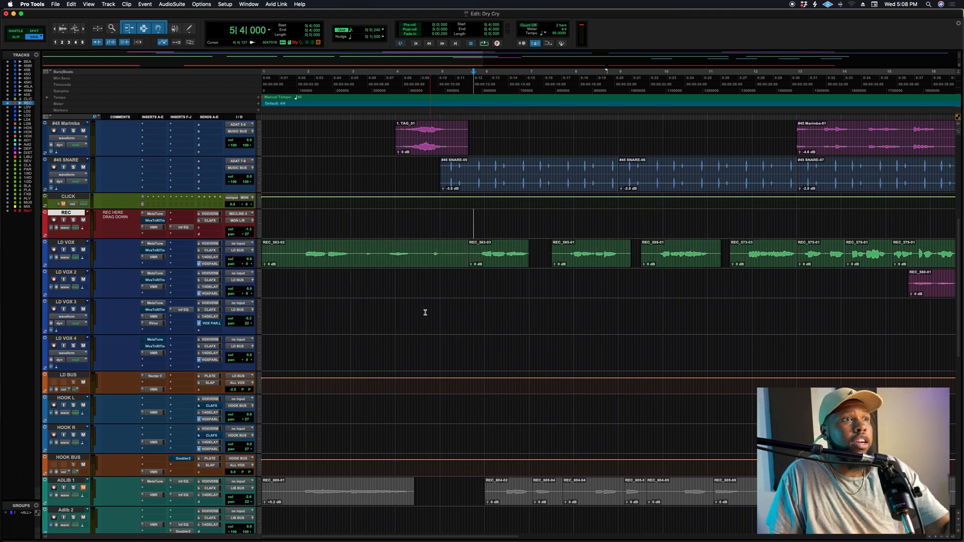
{"action": "scroll", "coordinate": [189, 348], "scroll_direction": "down", "scroll_amount": 15}
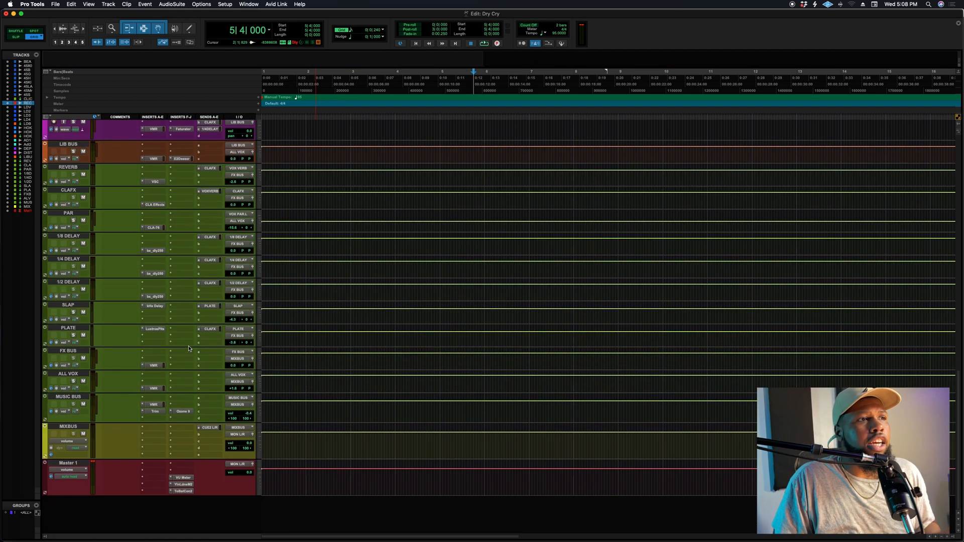
{"action": "left_click", "coordinate": [183, 487]}
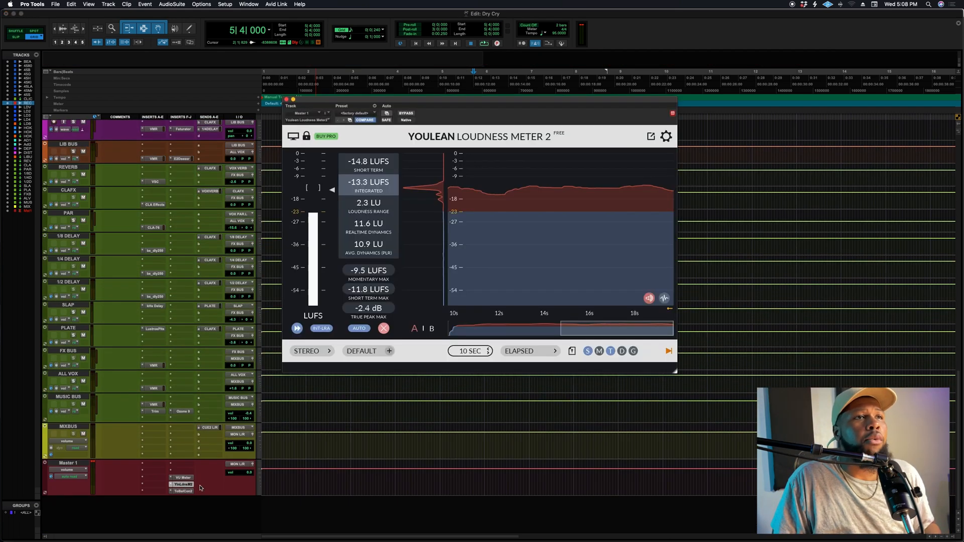
{"action": "key", "text": "space"}
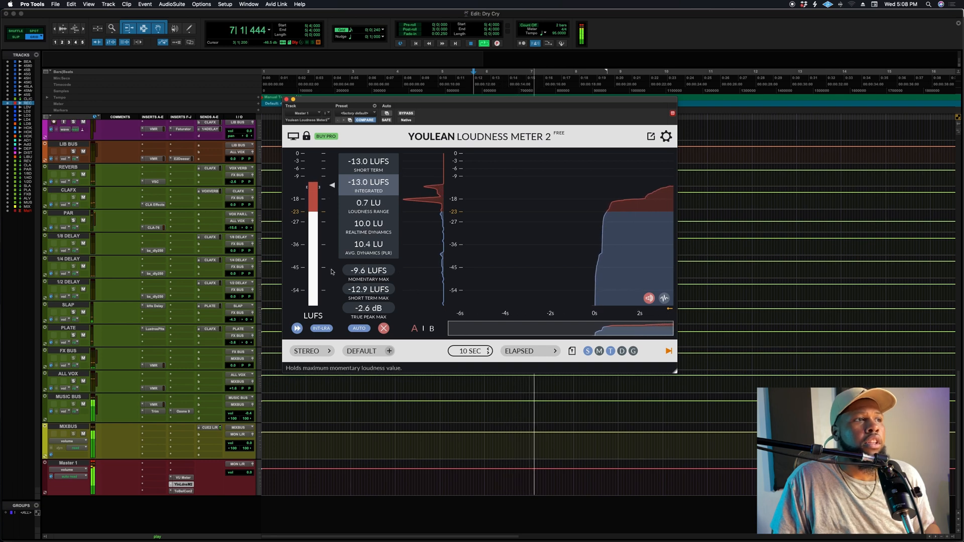
{"action": "key", "text": "space"}
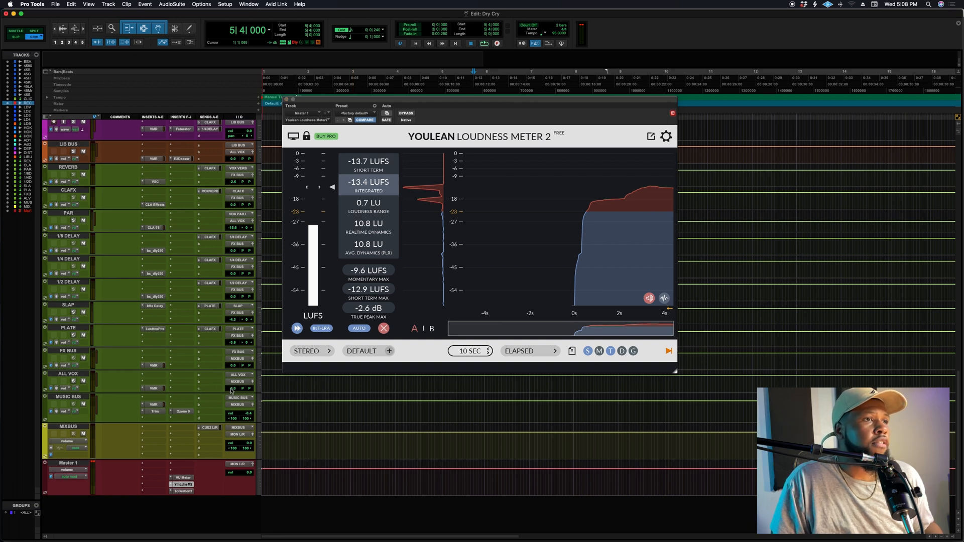
Reset the MUSIC BUS volume to 0.0 and set its Trim plug-in gain to about -6.5 dB, then play the session
{"action": "left_click", "coordinate": [249, 414], "text": "alt"}
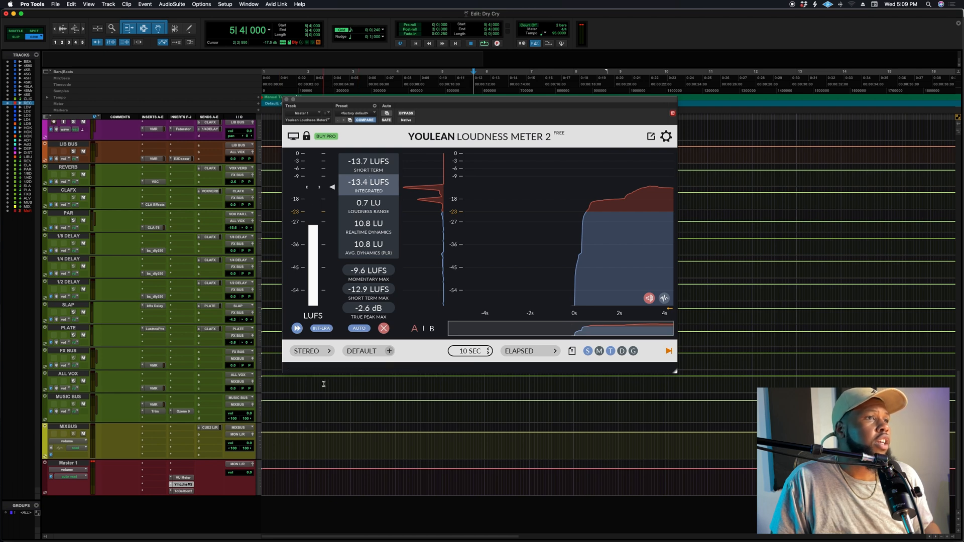
{"action": "left_click", "coordinate": [156, 412]}
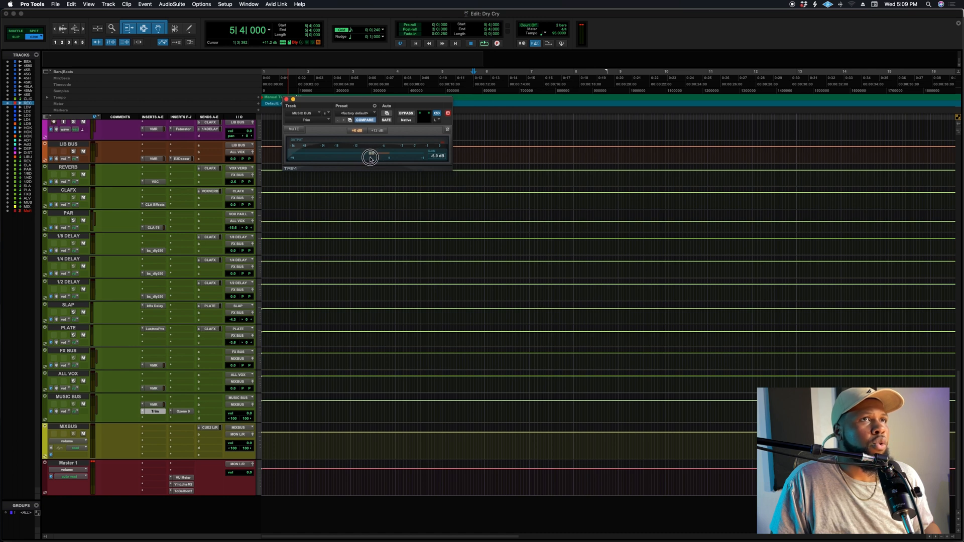
{"action": "key", "text": "space"}
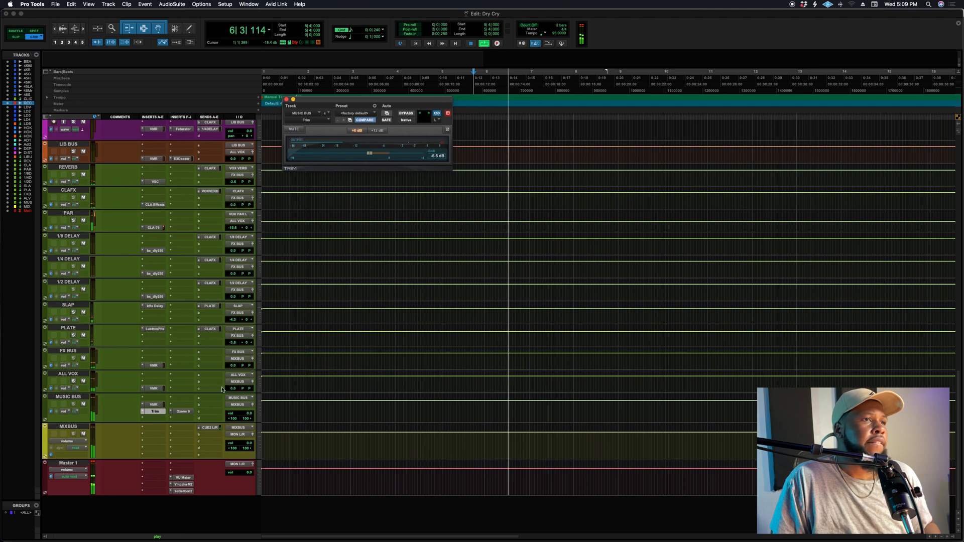
Add a Trimmer before the Virtual Mixbuss in the ALL VOX rack and set its trim to about -1.20 dB
{"action": "left_click", "coordinate": [153, 389]}
{"action": "left_click", "coordinate": [152, 388]}
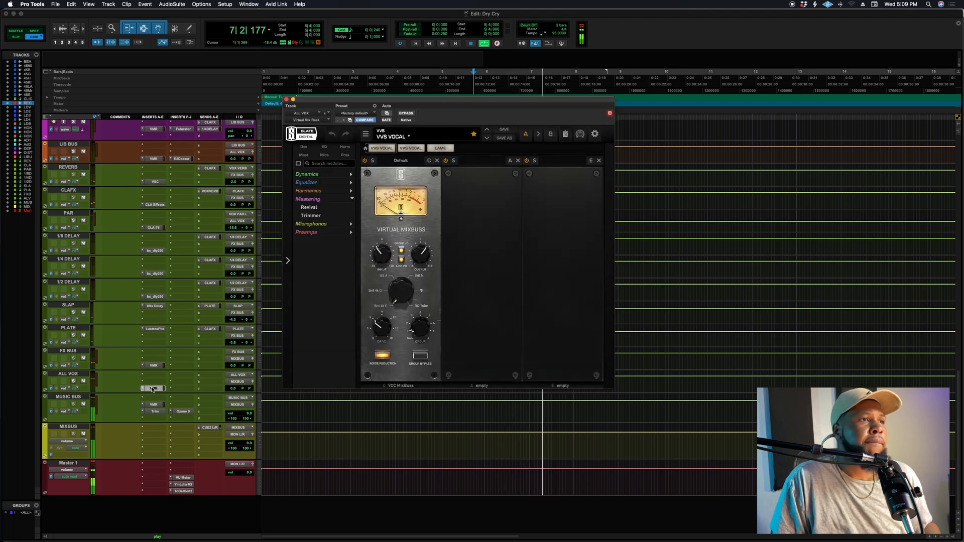
{"action": "left_click", "coordinate": [318, 216]}
{"action": "left_click_drag", "start_coordinate": [318, 216], "coordinate": [396, 221]}
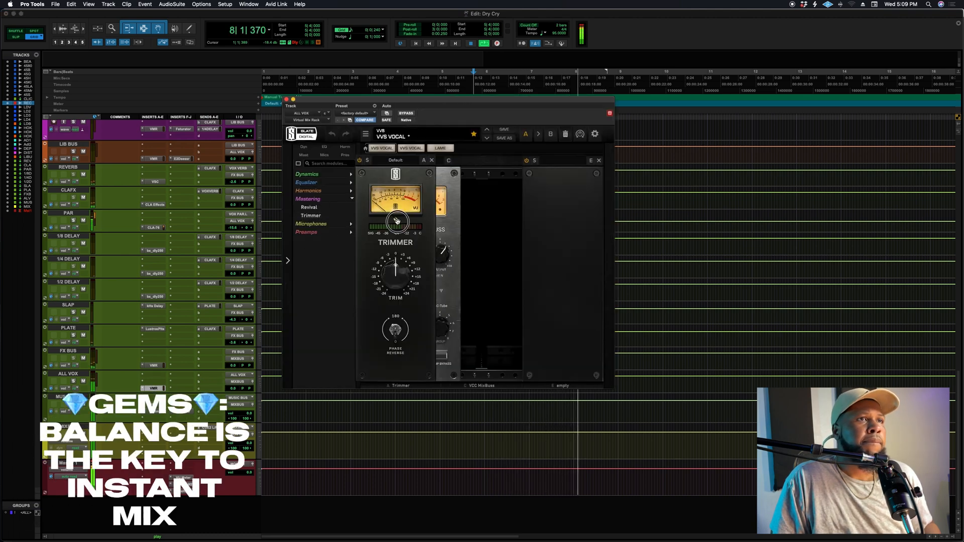
{"action": "left_click_drag", "start_coordinate": [401, 275], "coordinate": [401, 278]}
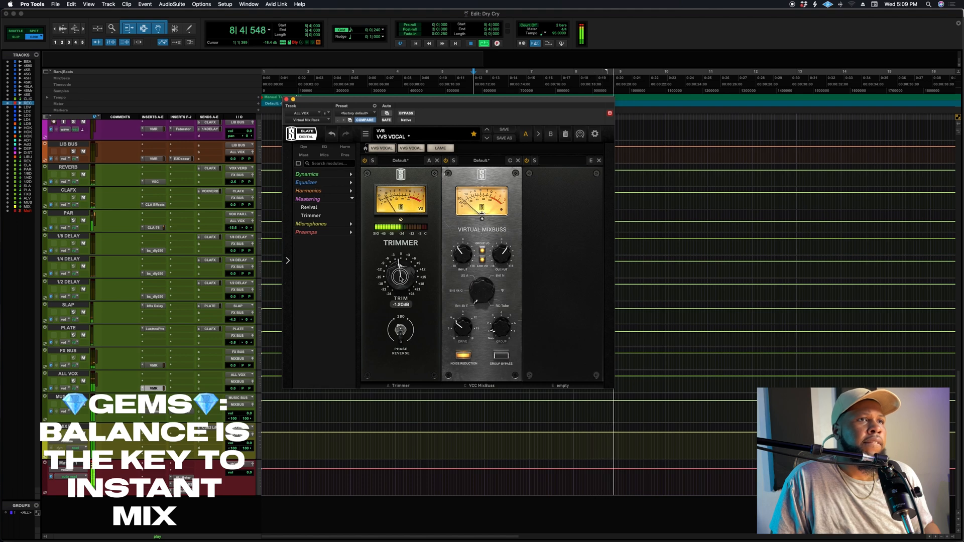
Lower the MUSIC BUS Trim gain to about -7.5 dB during playback and close the plug-in
{"action": "left_click", "coordinate": [155, 411]}
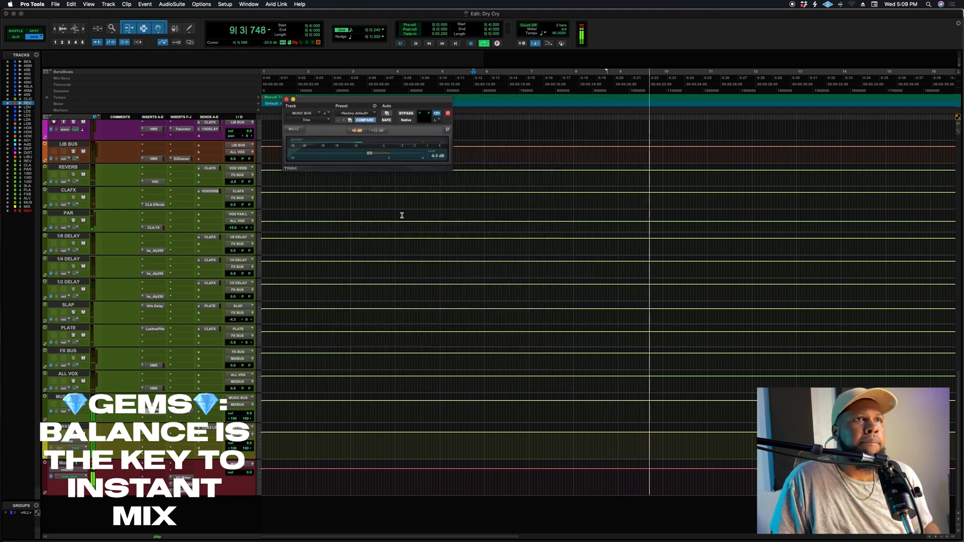
{"action": "left_click_drag", "start_coordinate": [370, 155], "coordinate": [365, 155]}
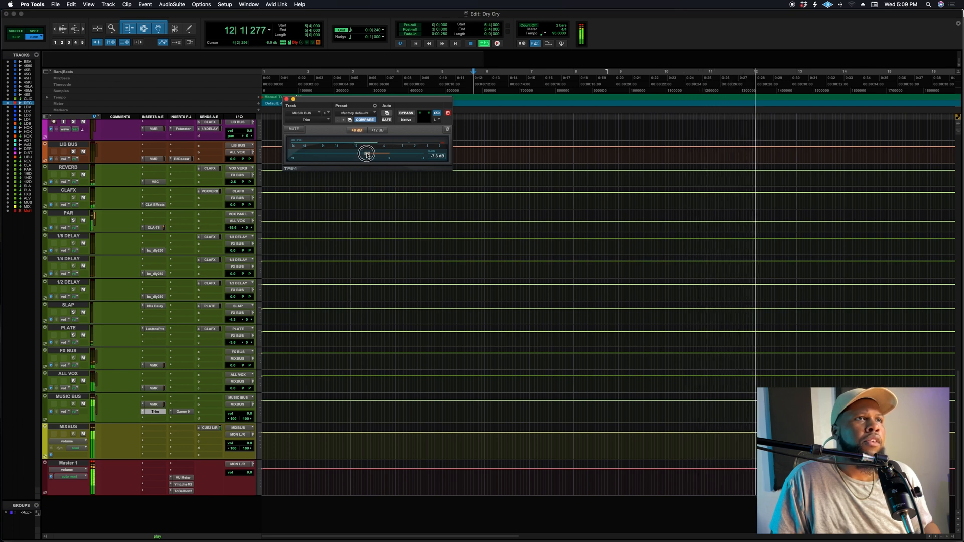
{"action": "left_click_drag", "start_coordinate": [365, 155], "coordinate": [367, 153]}
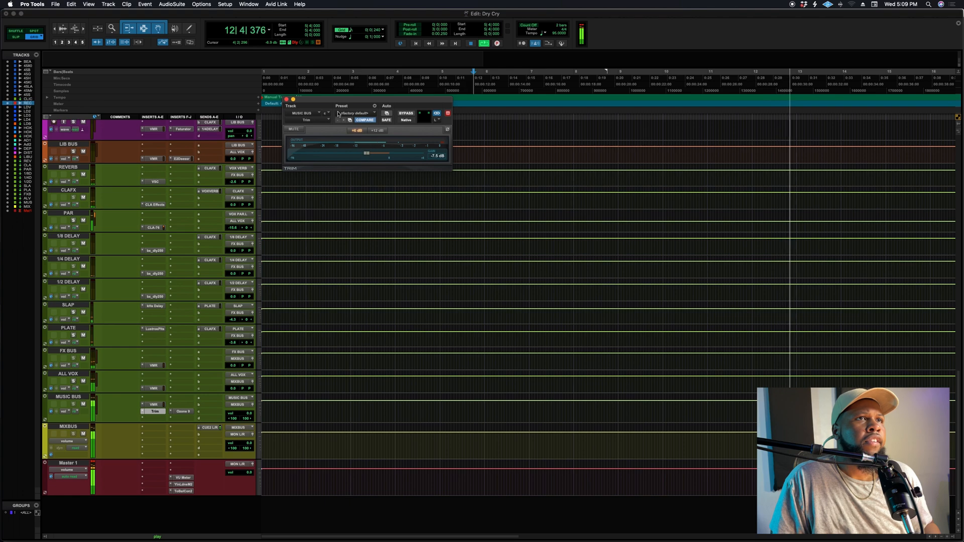
{"action": "left_click", "coordinate": [286, 100]}
Check the rebalanced mix's loudness with the Youlean meter on Master 1 while playing from bar 11, beat 2
{"action": "scroll", "coordinate": [658, 197], "scroll_direction": "up", "scroll_amount": 20}
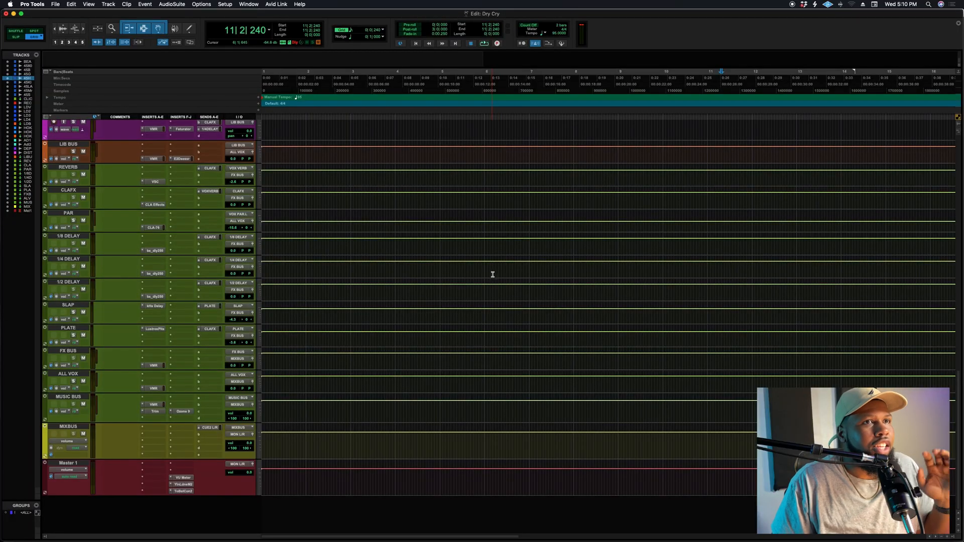
{"action": "scroll", "coordinate": [492, 275], "scroll_direction": "up", "scroll_amount": 20}
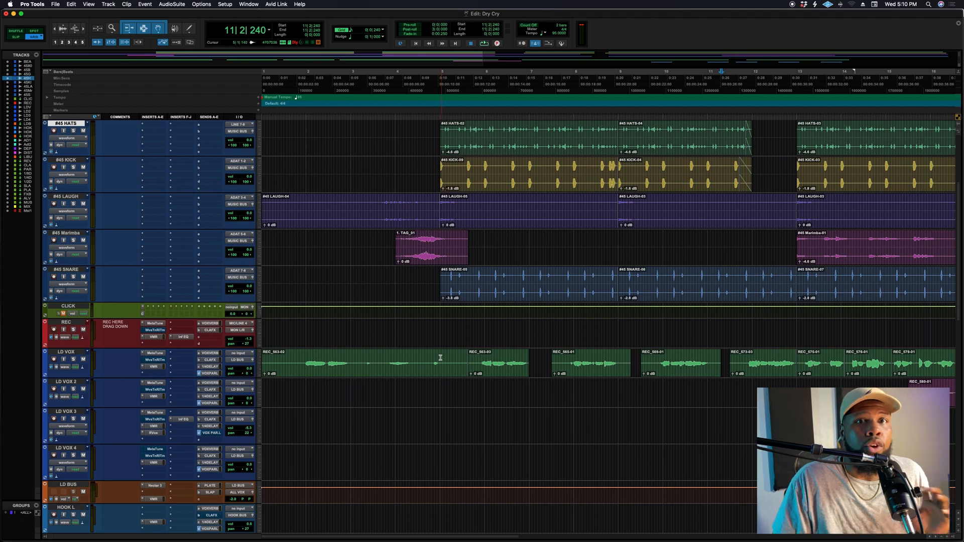
{"action": "scroll", "coordinate": [440, 358], "scroll_direction": "down", "scroll_amount": 20}
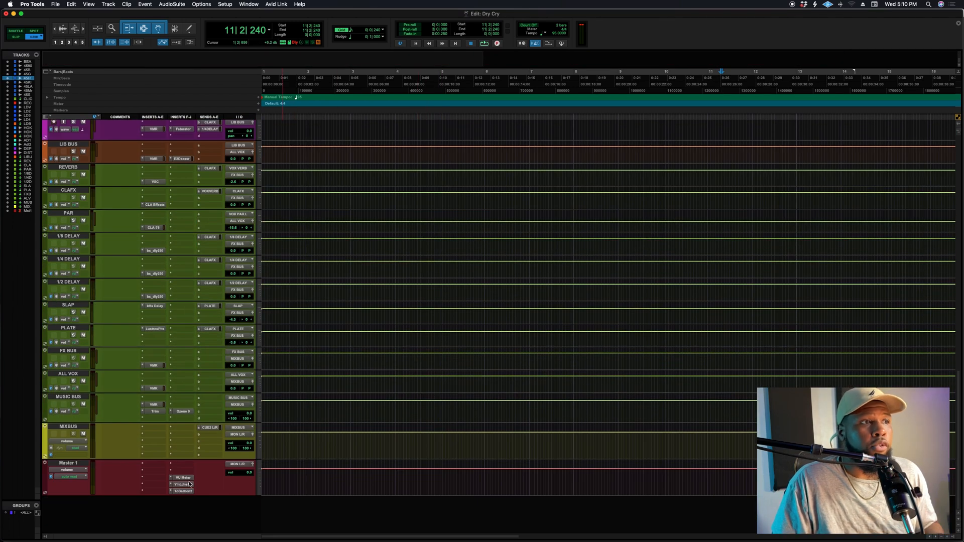
{"action": "left_click", "coordinate": [184, 485]}
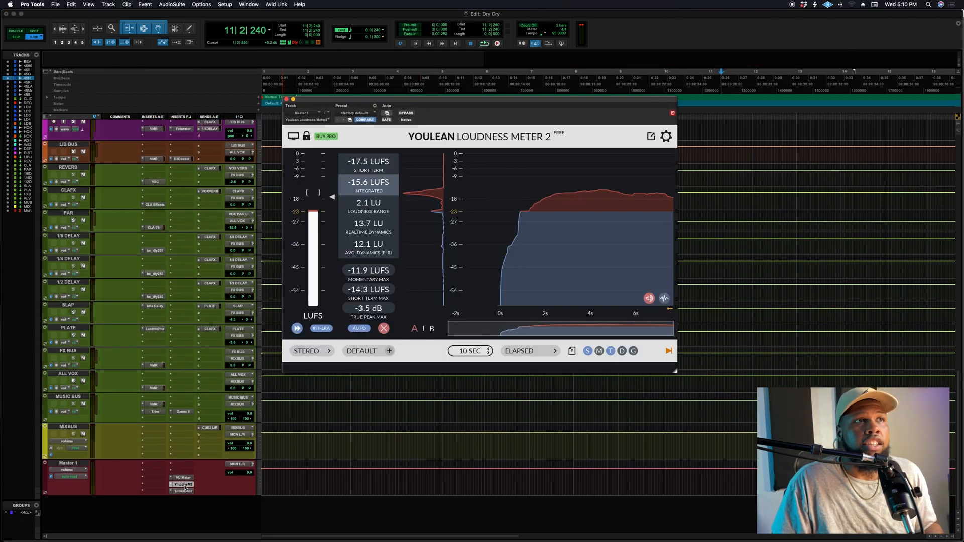
{"action": "key", "text": "space"}
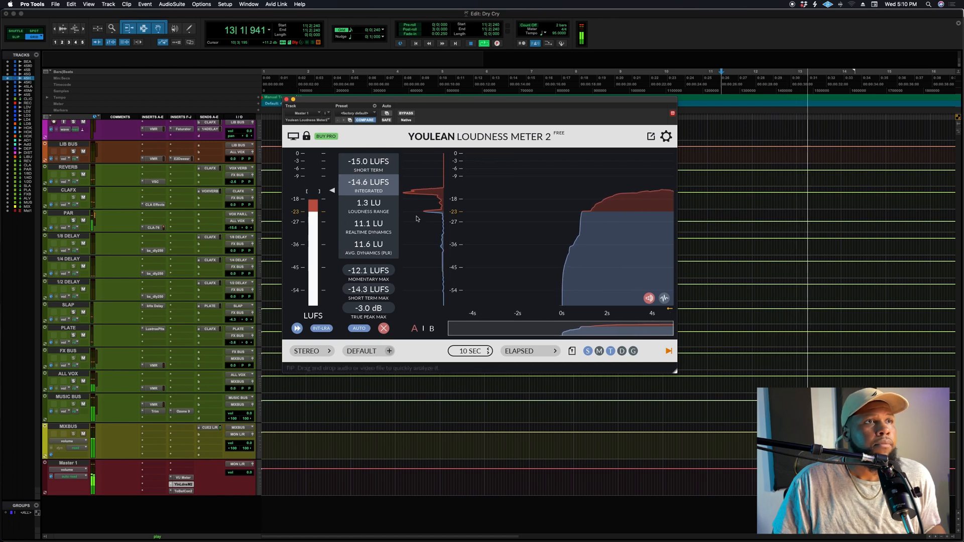
{"action": "key", "text": "space"}
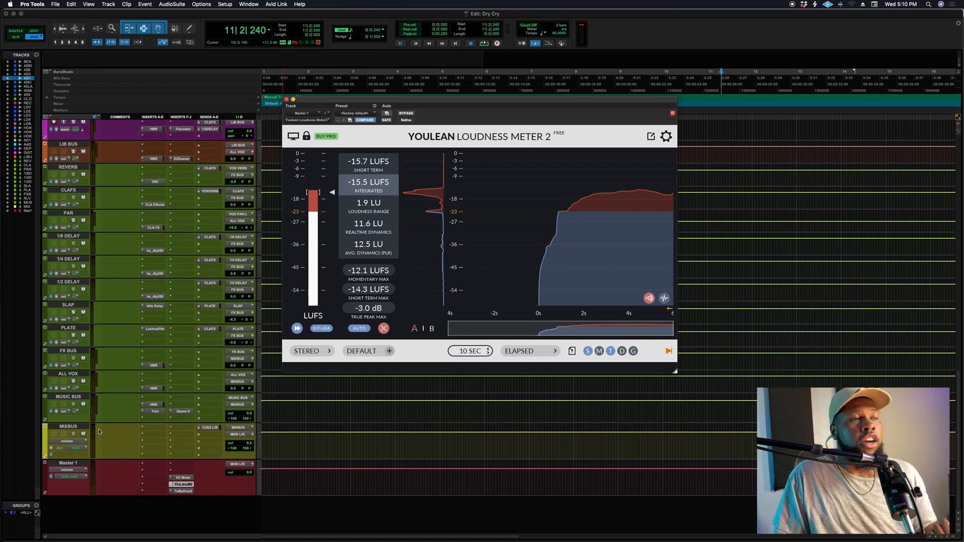
Recall the VVS MIXBUS track preset on the MIXBUS track
{"action": "left_click", "coordinate": [72, 431]}
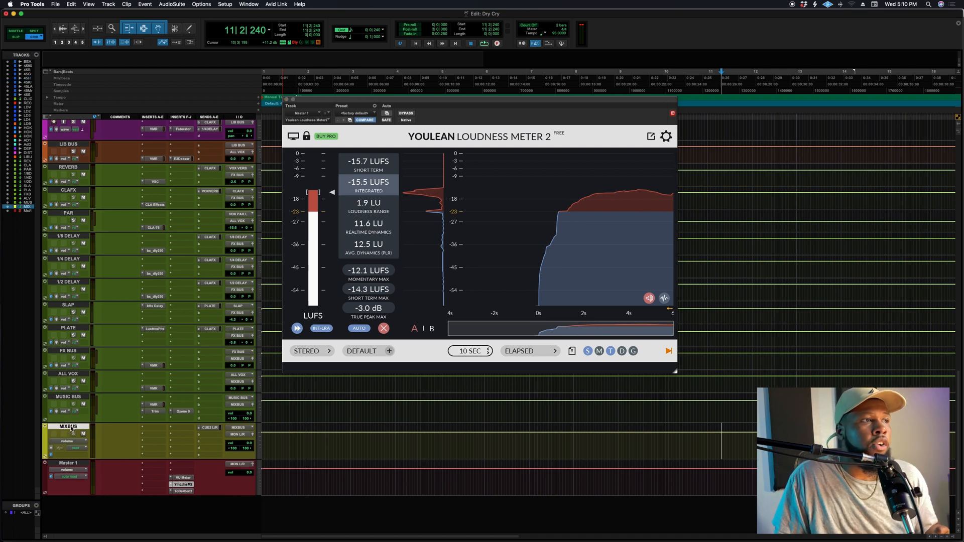
{"action": "right_click", "coordinate": [71, 431]}
{"action": "mouse_move", "coordinate": [126, 500]}
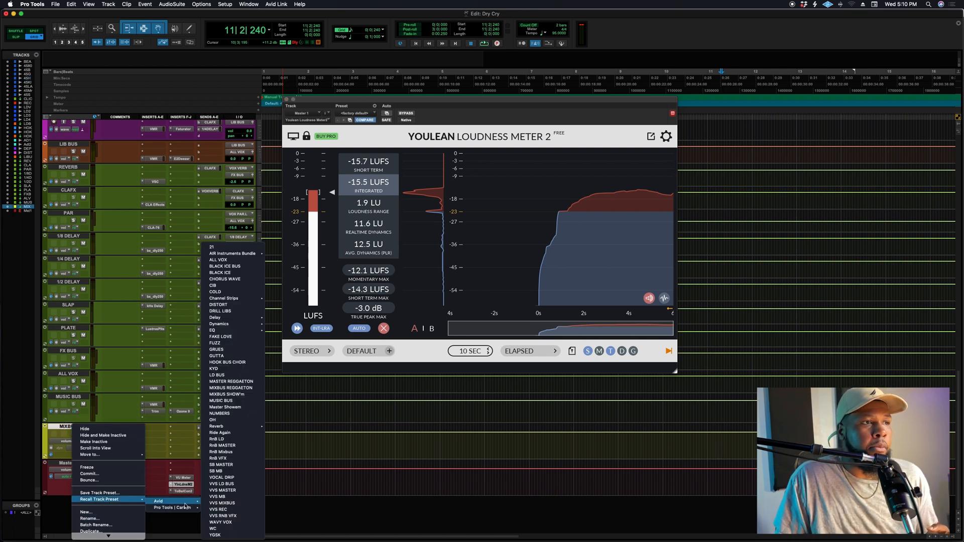
{"action": "left_click", "coordinate": [216, 502]}
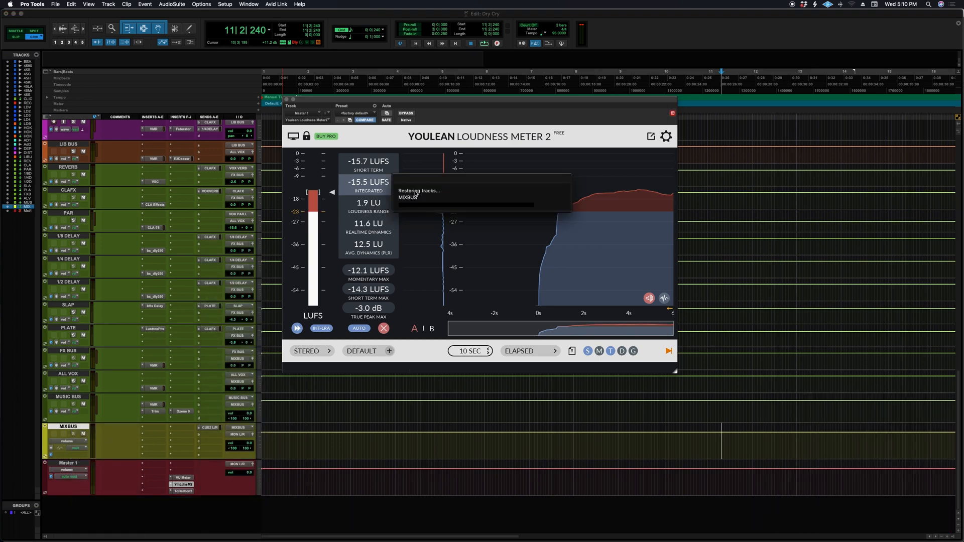
Recall a saved mastering track preset on Master 1 and close the loudness meter
{"action": "right_click", "coordinate": [82, 463]}
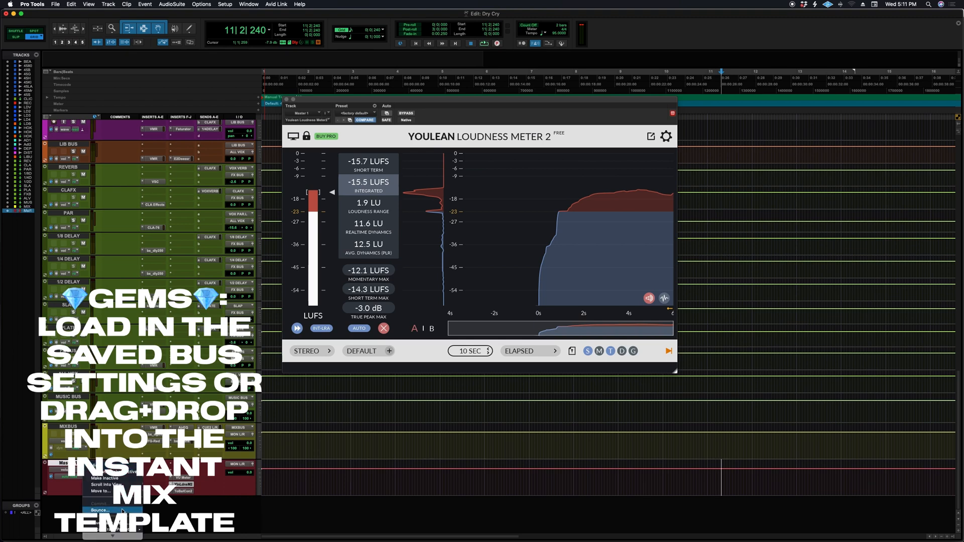
{"action": "mouse_move", "coordinate": [126, 529]}
{"action": "mouse_move", "coordinate": [184, 531]}
{"action": "left_click", "coordinate": [207, 491]}
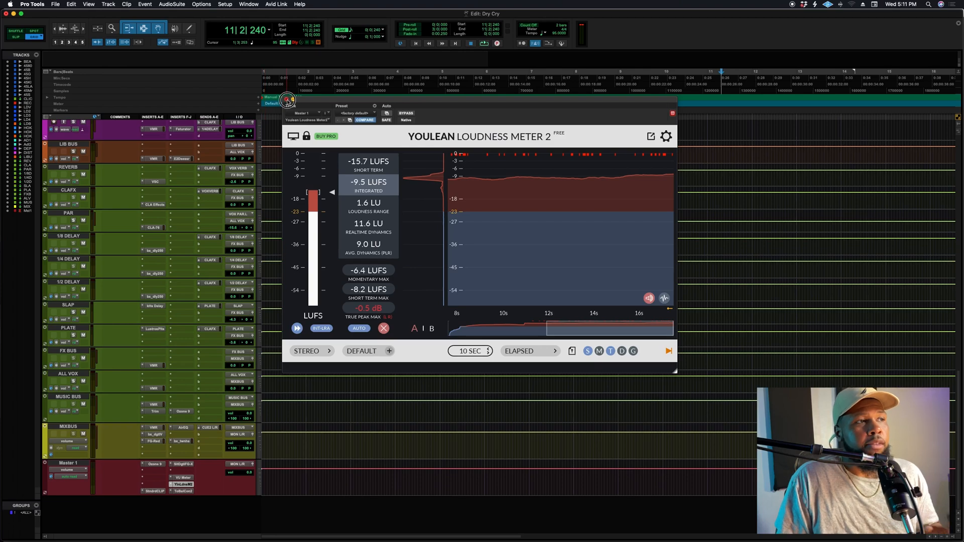
{"action": "left_click", "coordinate": [287, 100]}
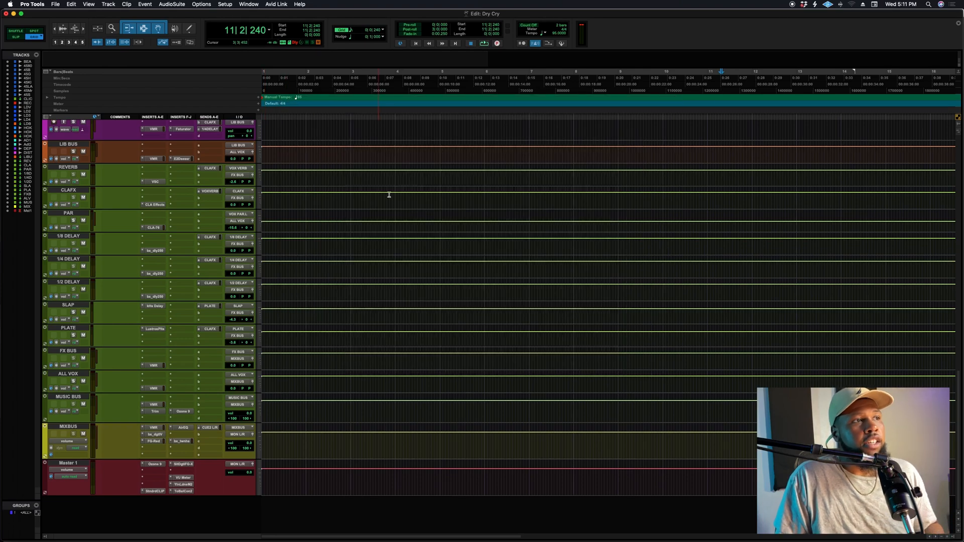
Play the session from bar 5 and measure the loudness of the mix through the recalled bus presets on Master 1's Youlean meter
{"action": "scroll", "coordinate": [515, 287], "scroll_direction": "up", "scroll_amount": 20}
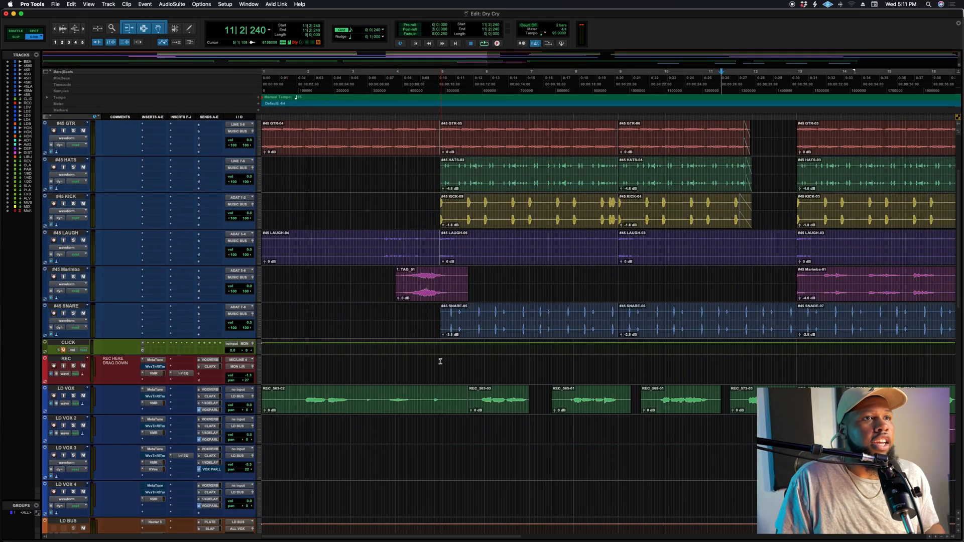
{"action": "left_click", "coordinate": [441, 361]}
{"action": "key", "text": "space"}
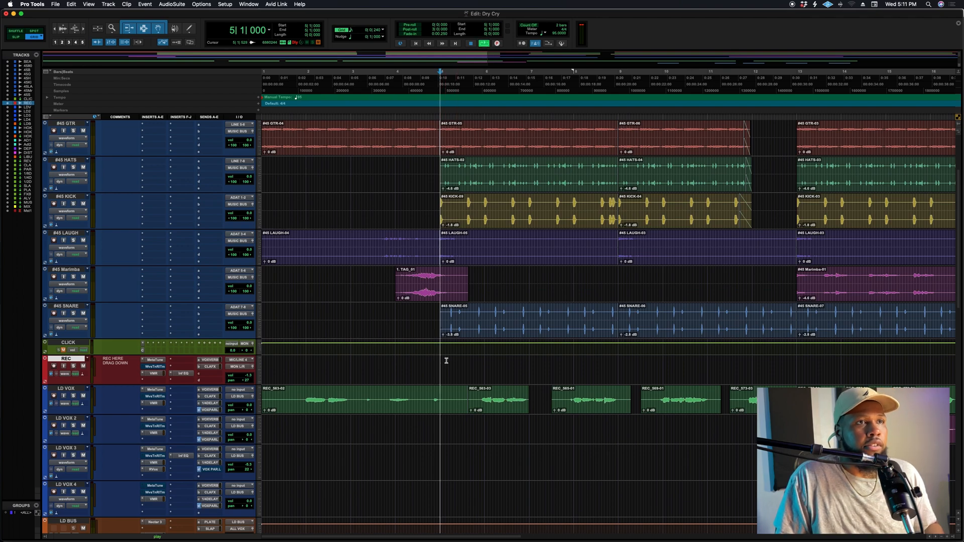
{"action": "scroll", "coordinate": [193, 364], "scroll_direction": "down", "scroll_amount": 8}
{"action": "scroll", "coordinate": [194, 364], "scroll_direction": "down", "scroll_amount": 10}
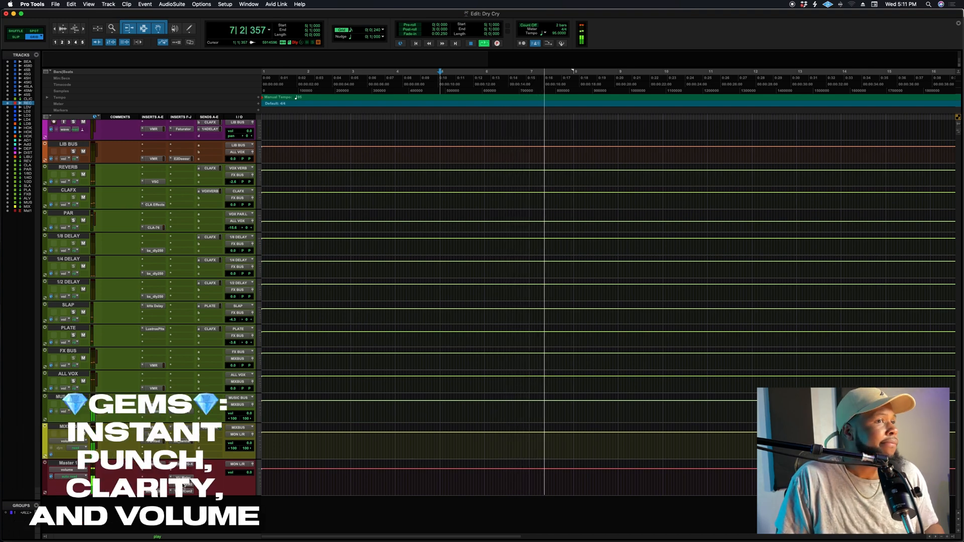
{"action": "left_click", "coordinate": [183, 485]}
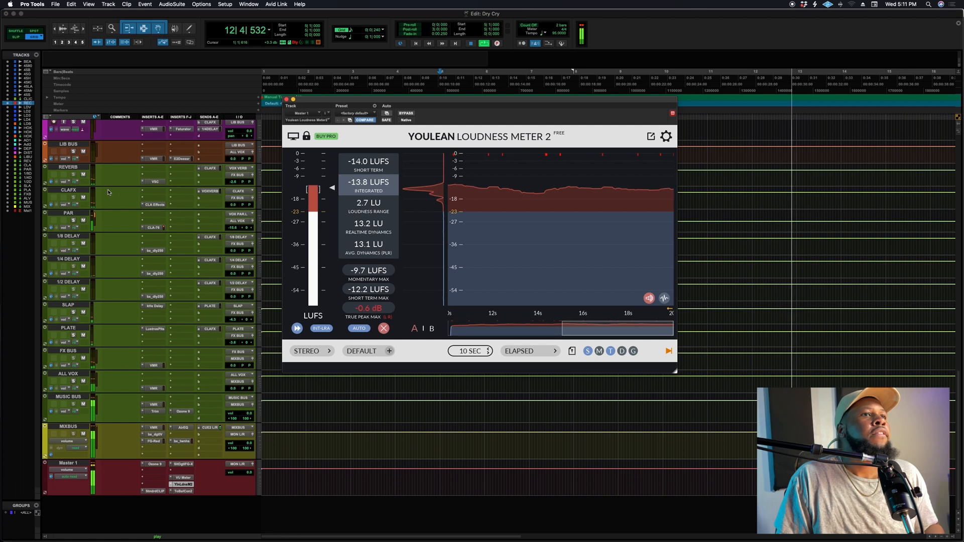
{"action": "key", "text": "space"}
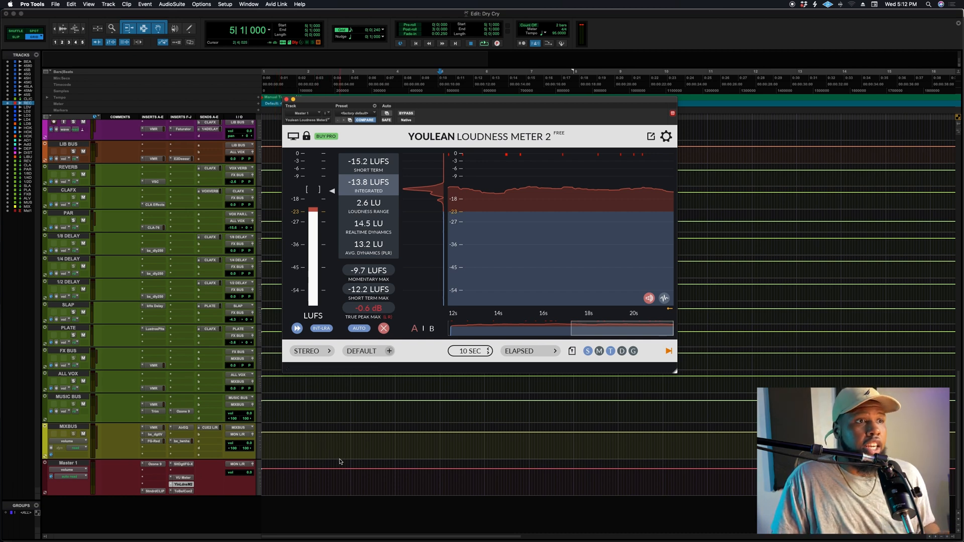
Open the FG-X mastering processor on Master 1, audition the mix while watching its level meters, and close it during playback
{"action": "left_click", "coordinate": [184, 464]}
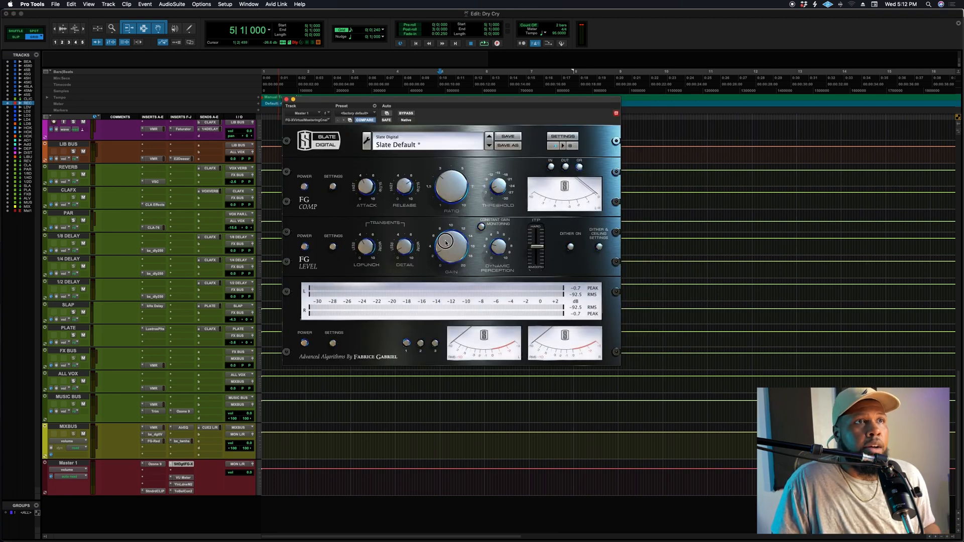
{"action": "key", "text": "space"}
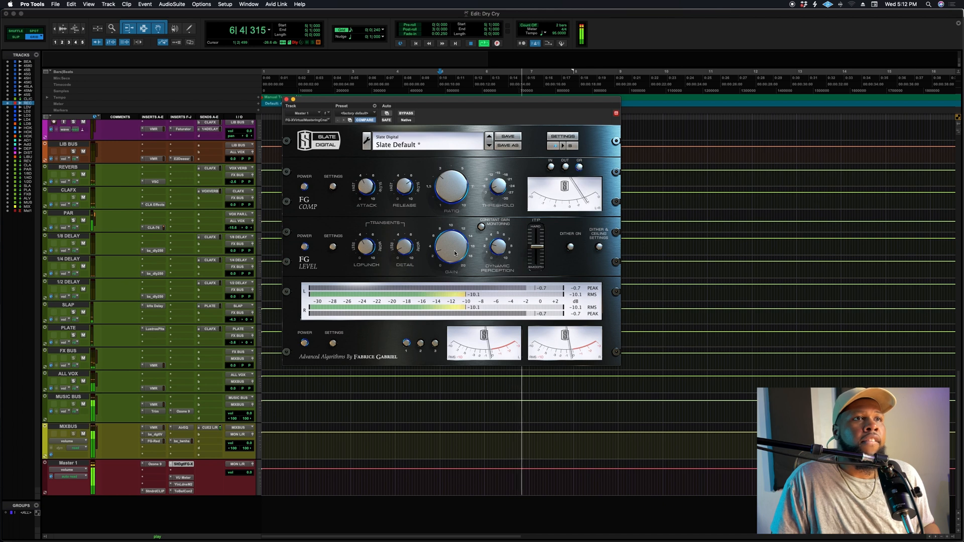
{"action": "key", "text": "space"}
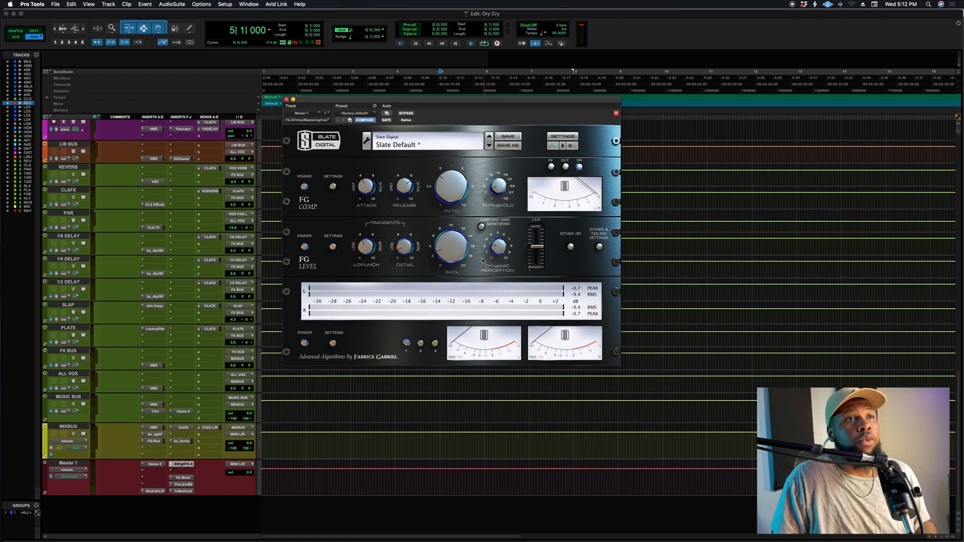
{"action": "key", "text": "space"}
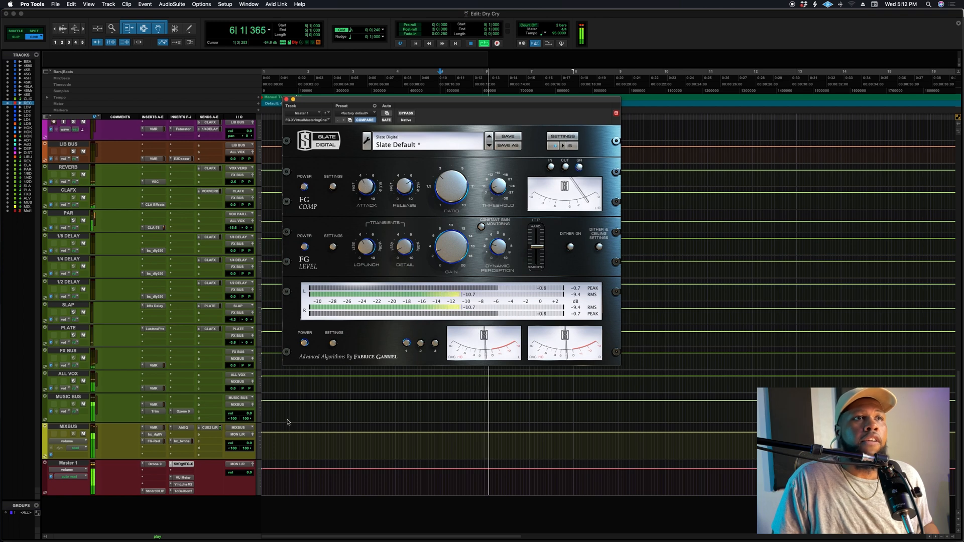
{"action": "left_click", "coordinate": [287, 99]}
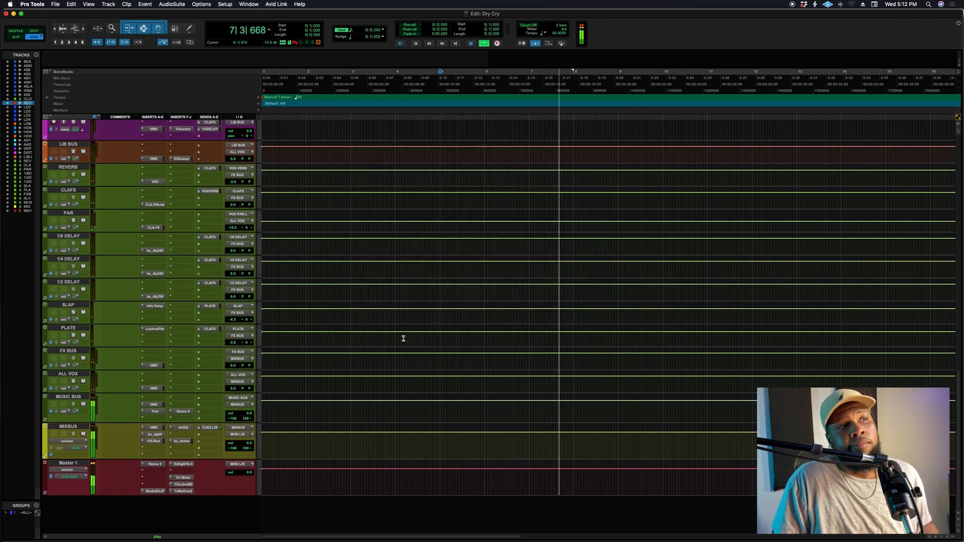